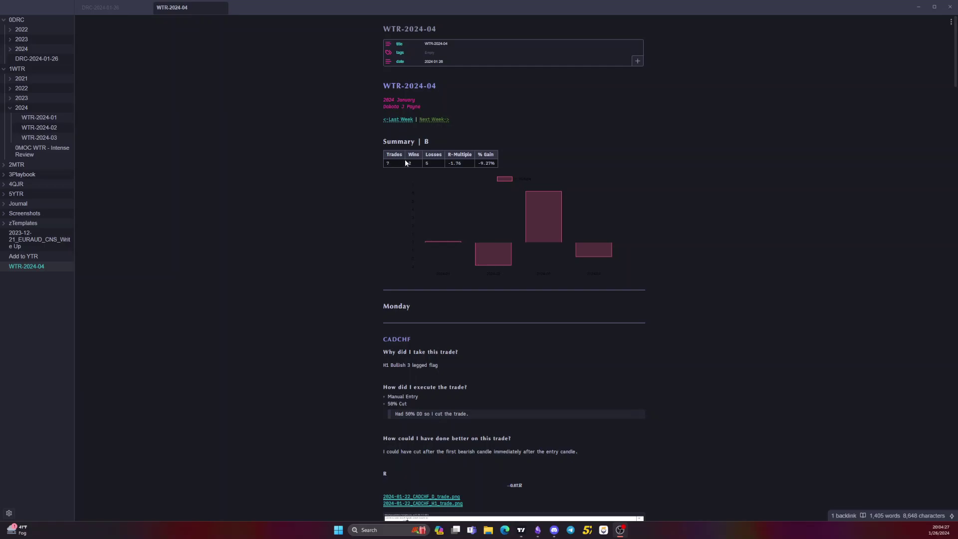
- View the CADCHF H1 chart full-size, then read WTR-2024-04's NZDCHF write-up in reading view
scroll(405, 162, "down", 4)
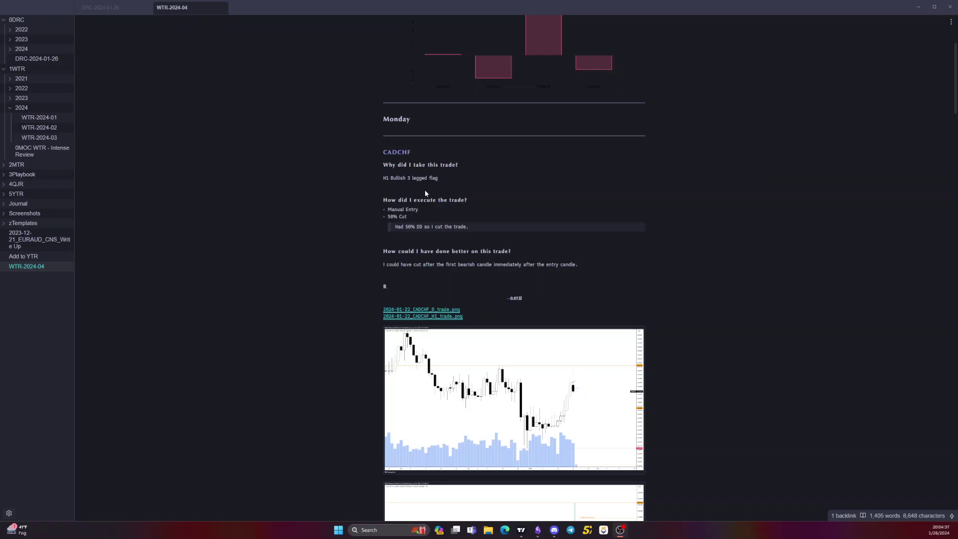
left_click(440, 317)
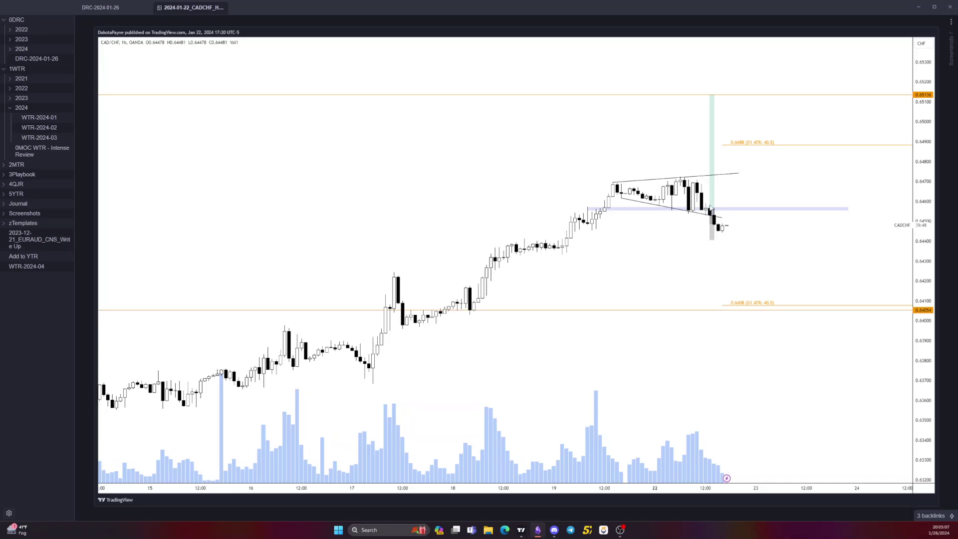
left_click(23, 267)
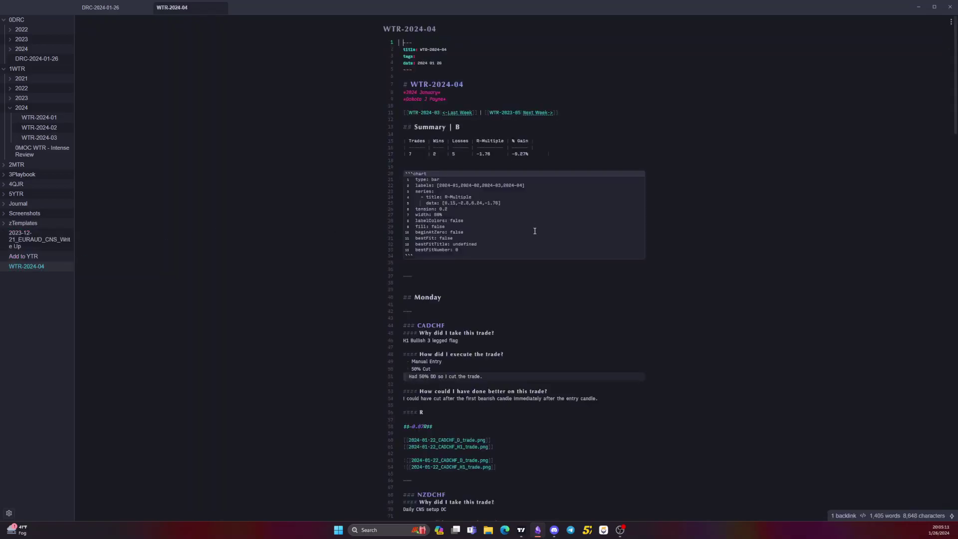
key("ctrl+e")
scroll(529, 234, "down", 6)
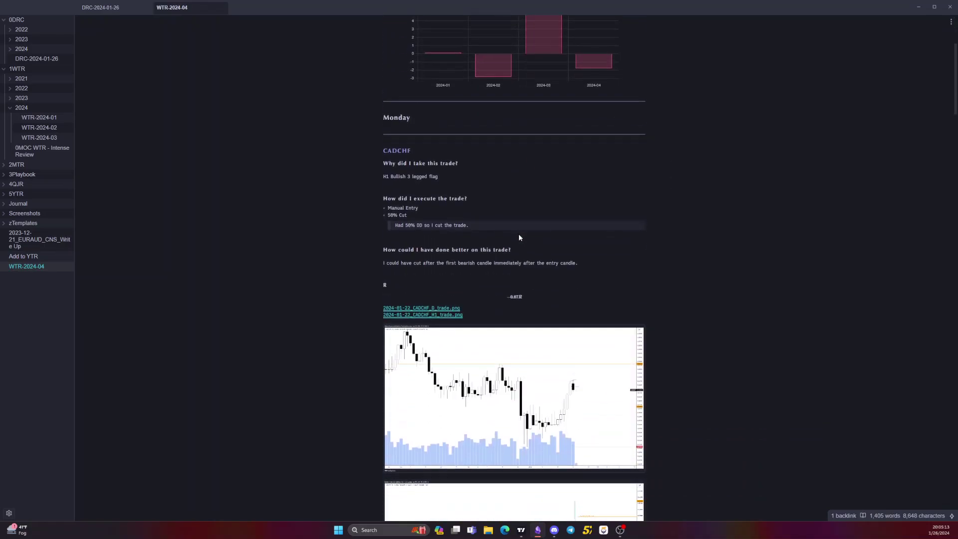
scroll(508, 225, "down", 3)
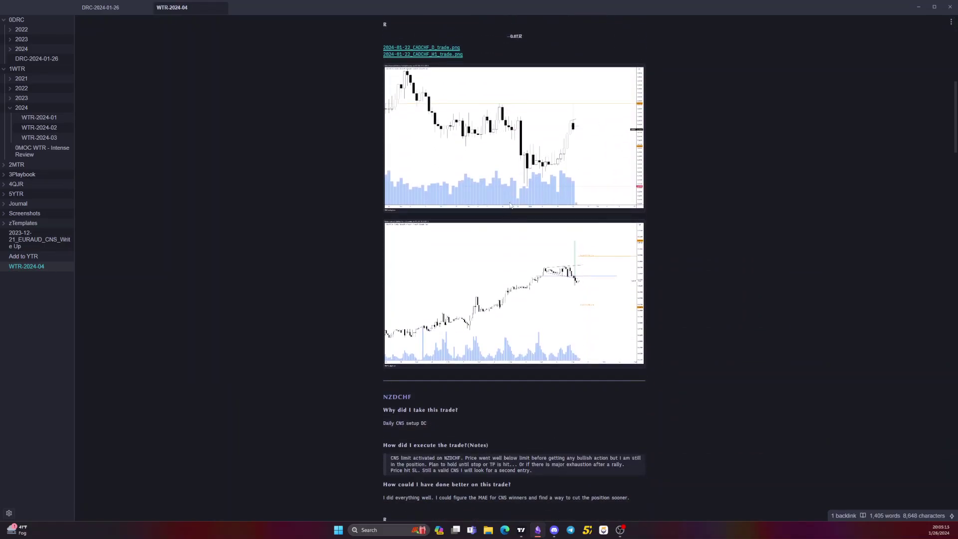
scroll(509, 205, "down", 3)
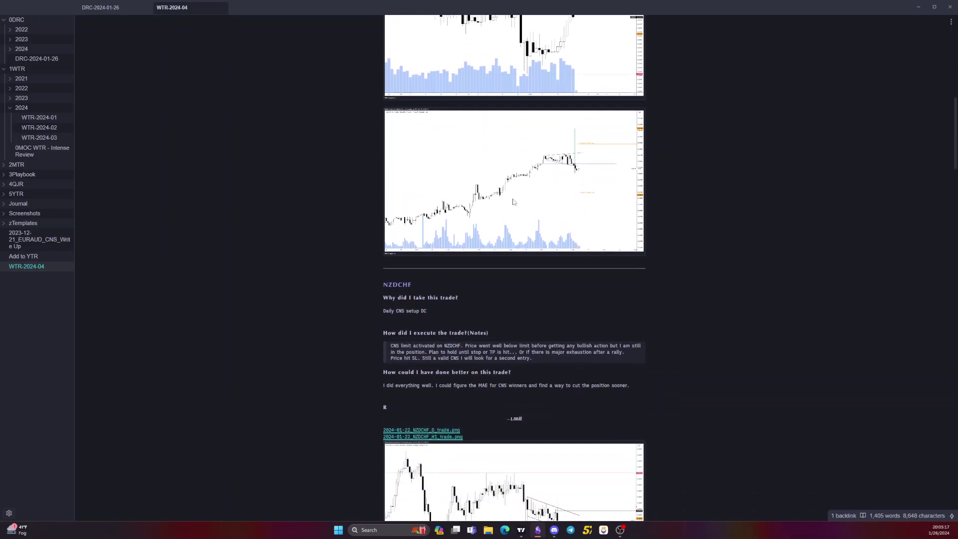
scroll(508, 210, "down", 3)
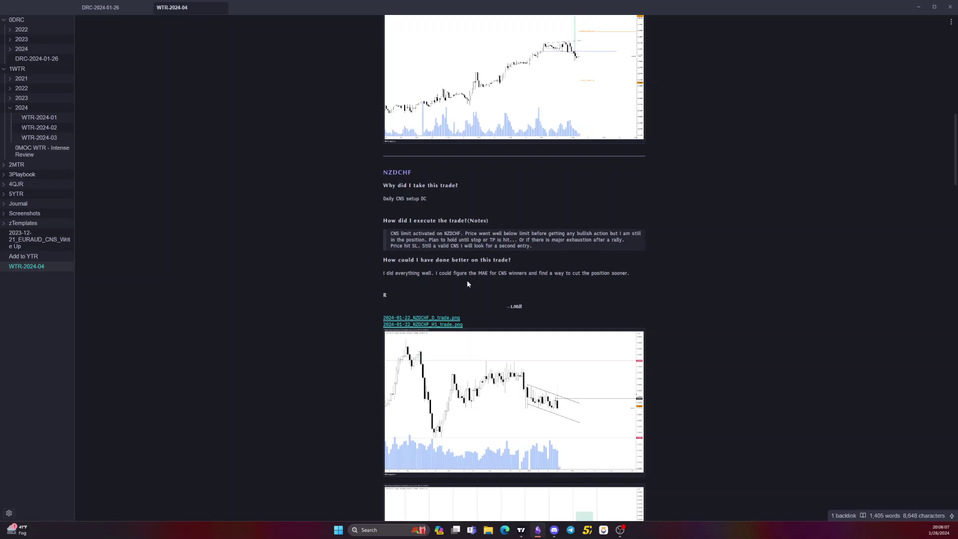
- View the 2024-01-22 NZDCHF H1 trade chart full-size, then reopen WTR-2024-04 in raw markdown
left_click(421, 324)
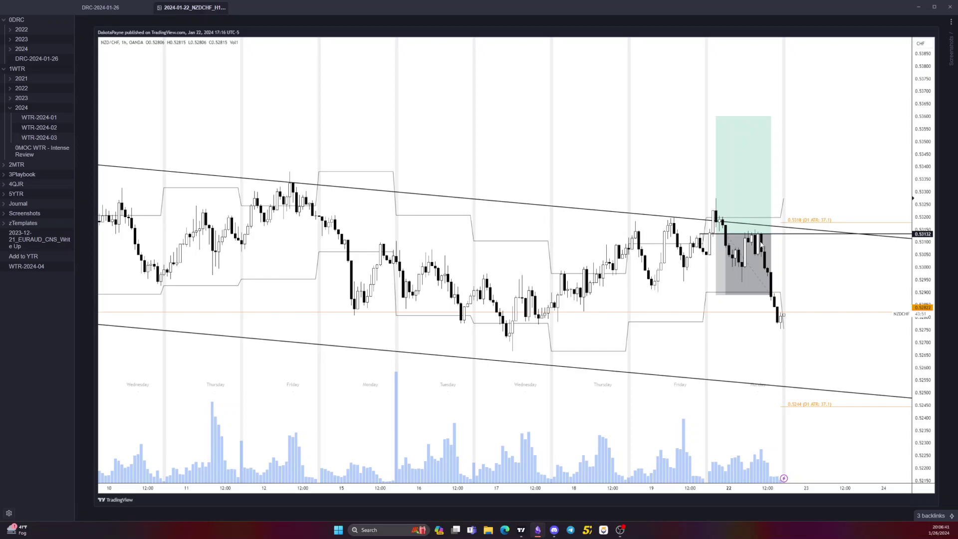
left_click(43, 268)
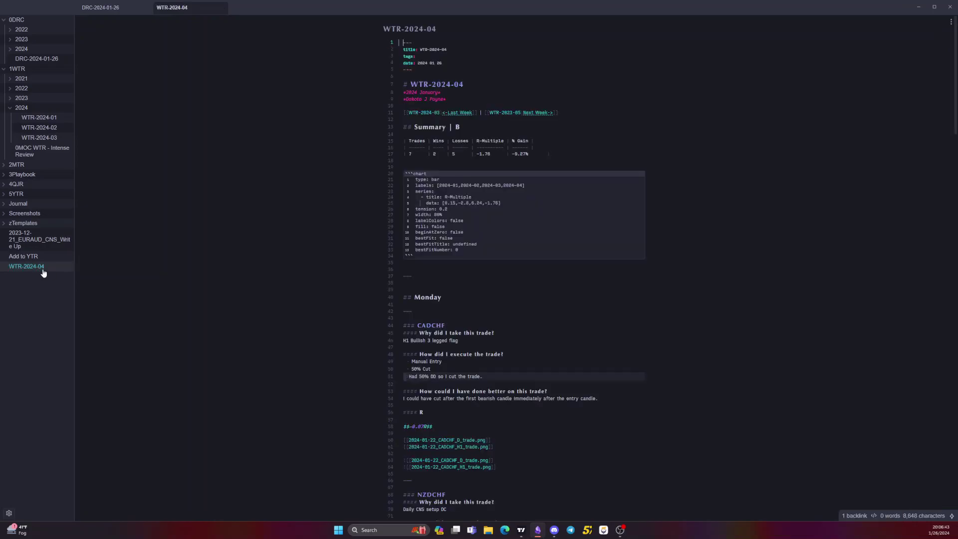
- In reading view, go to Tuesday's EURAUD trade and open its 2024-01-23 H1 chart full-size
scroll(492, 326, "down", 10)
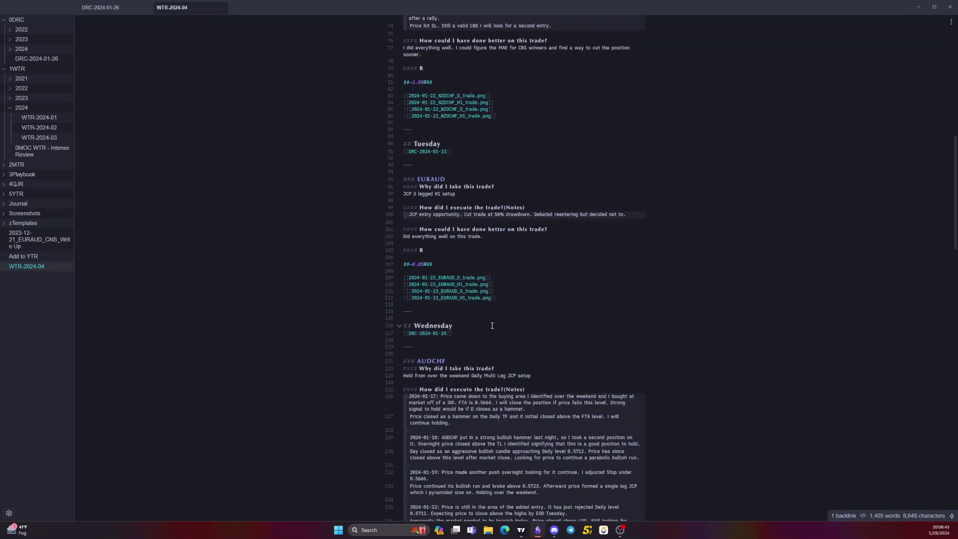
key("ctrl+e")
scroll(475, 303, "down", 4)
scroll(468, 302, "down", 1)
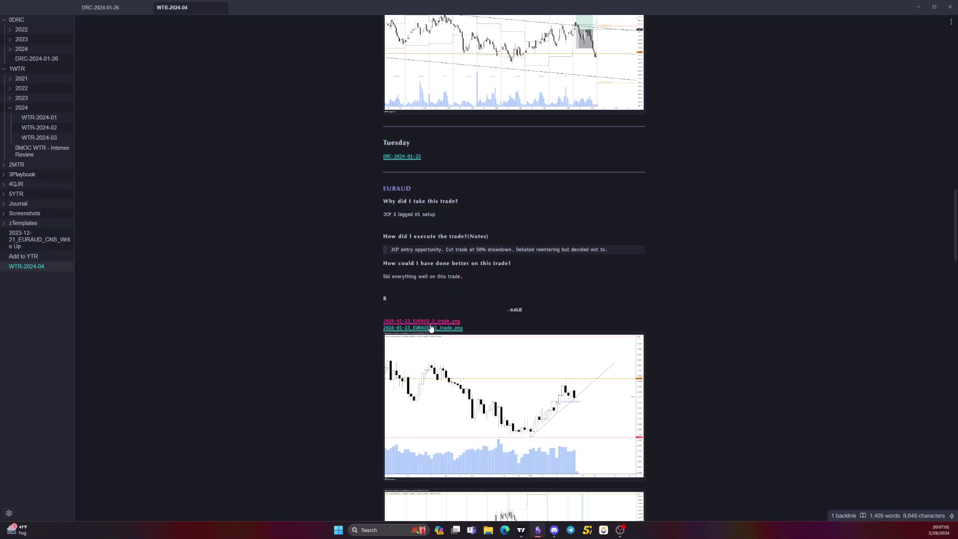
left_click(427, 328)
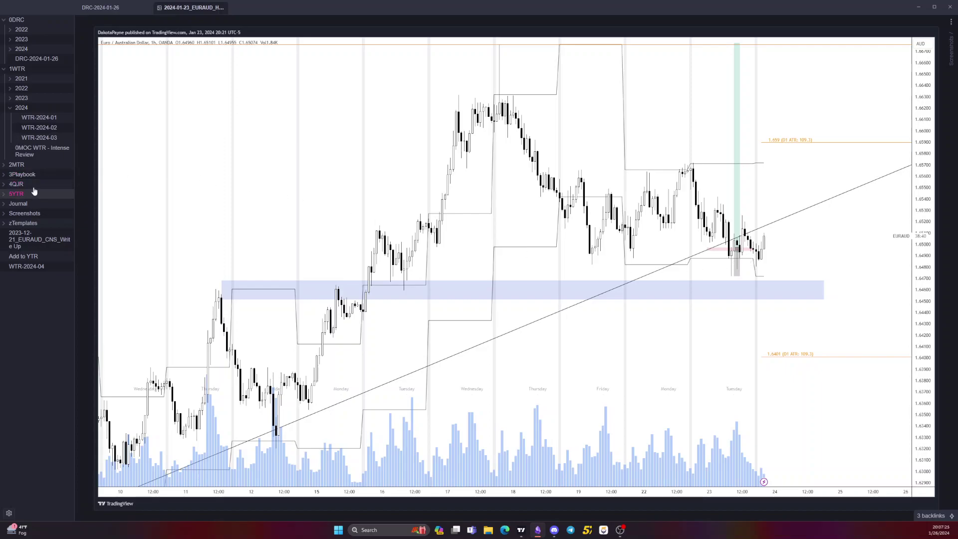
- From WTR-2024-04's Wednesday section in reading view, open the DRC-2024-01-24 daily note in a new tab
left_click(35, 269)
scroll(502, 300, "down", 10)
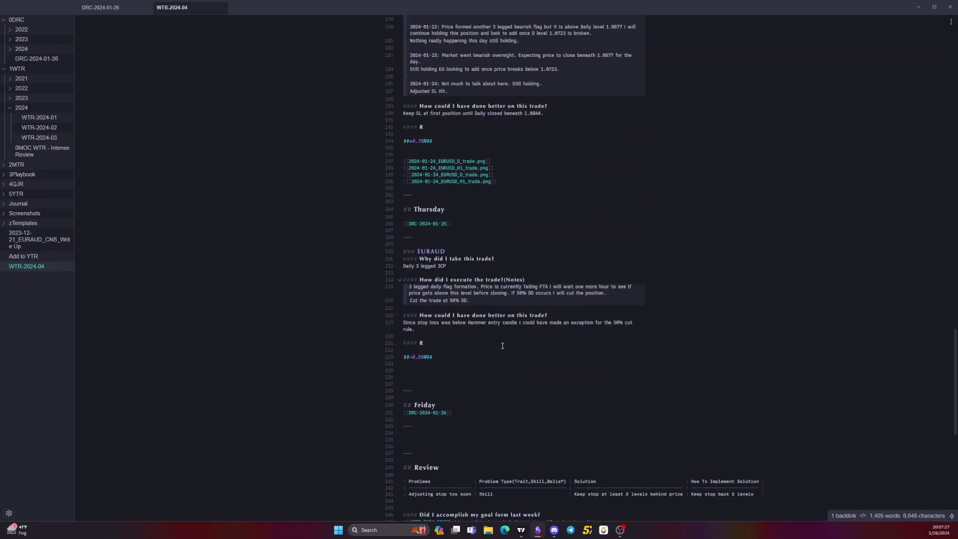
key("ctrl+e")
scroll(501, 343, "down", 20)
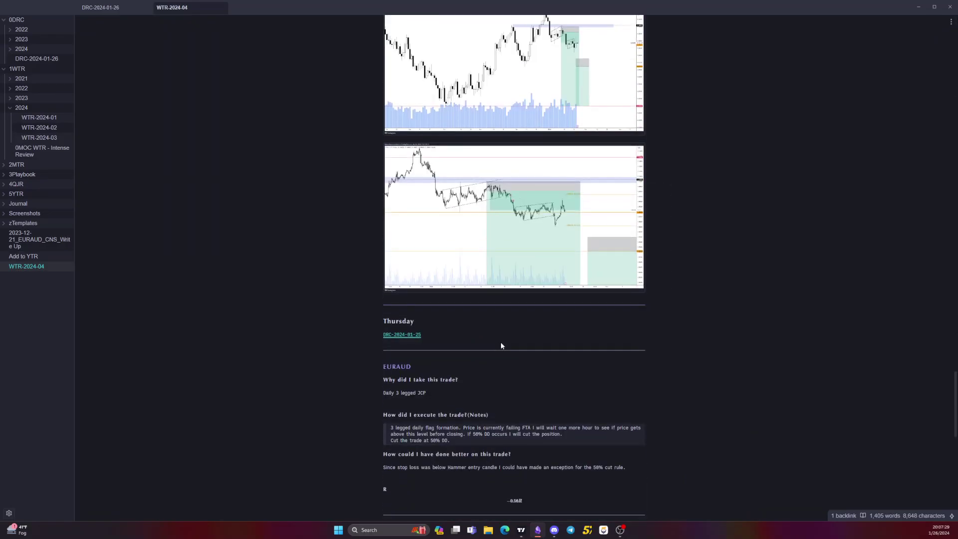
scroll(500, 345, "up", 15)
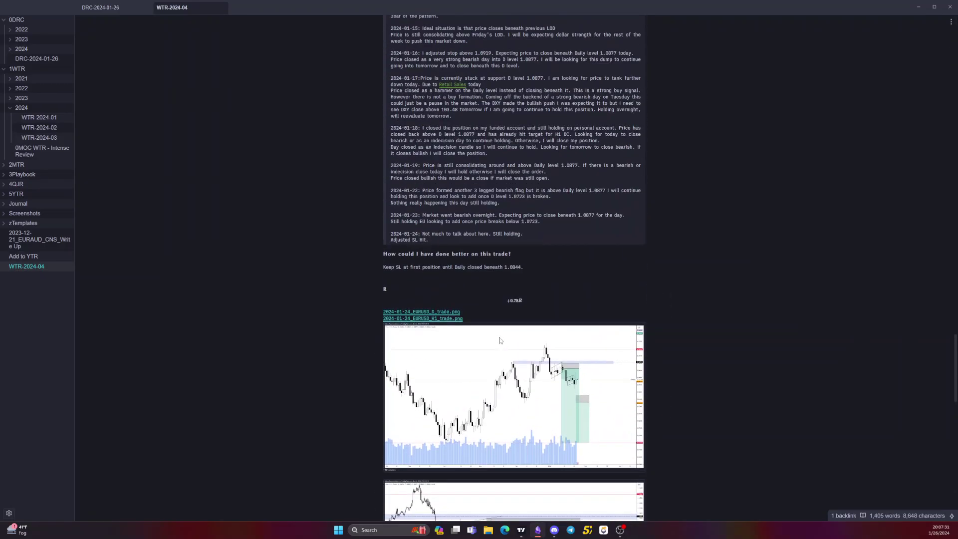
scroll(434, 324, "up", 5)
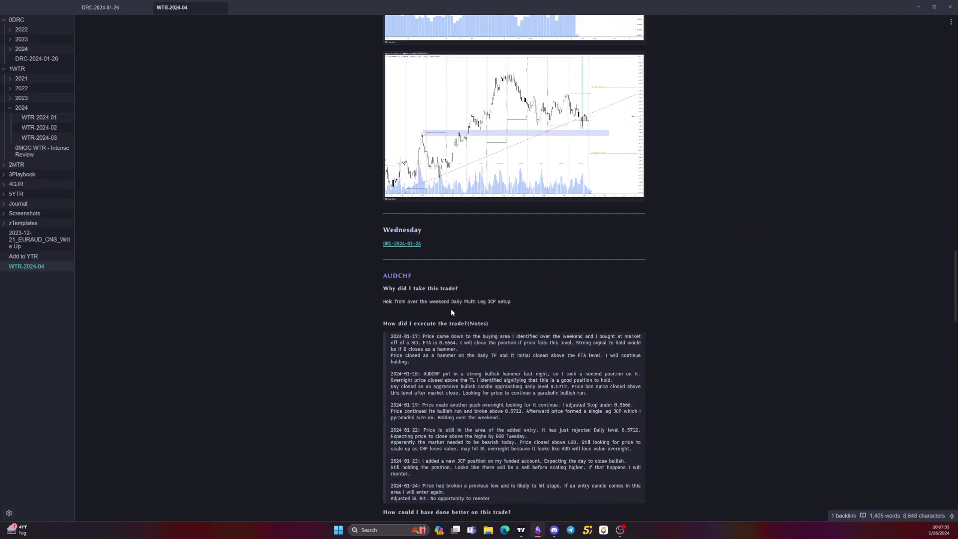
scroll(451, 312, "down", 4)
scroll(439, 304, "up", 3)
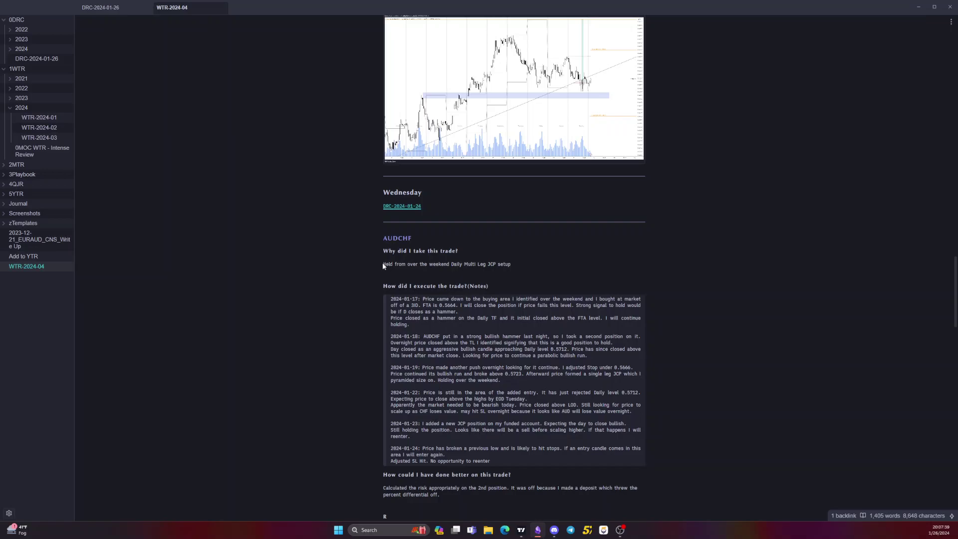
left_click(403, 206, "ctrl")
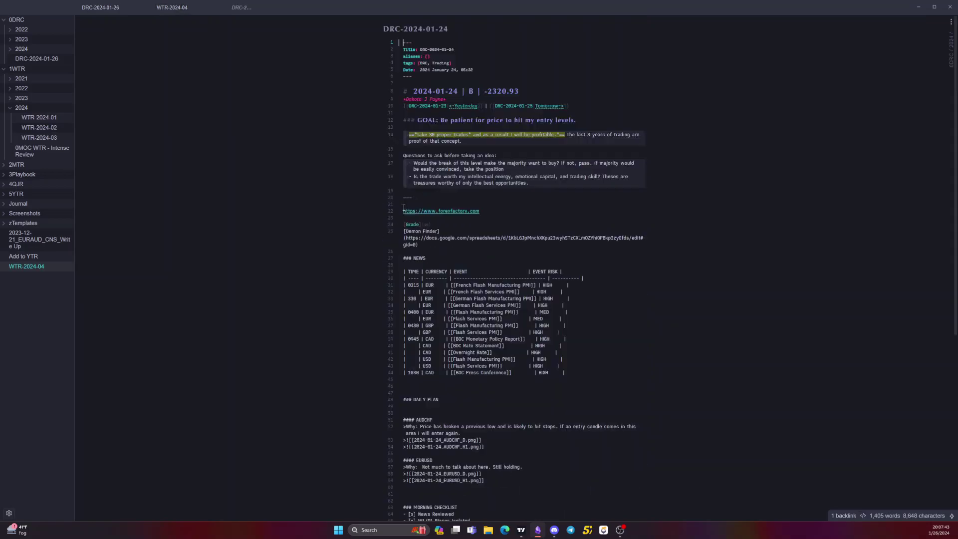
left_click(188, 7)
scroll(519, 225, "down", 2)
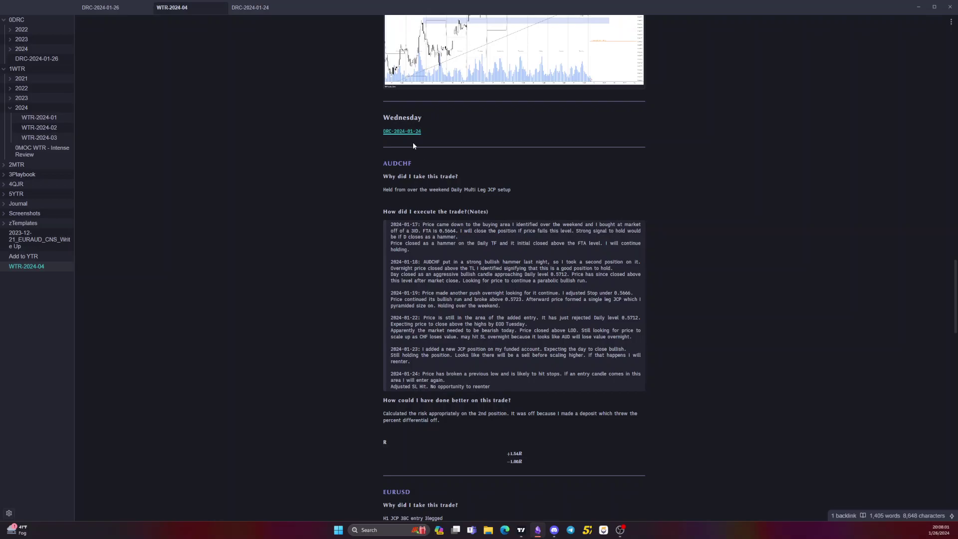
- In the DRC-2024-01-24 tab, open the 2024-01-24_AUDCHF_H1_trade.png chart from the Daily Summary
left_click(250, 7)
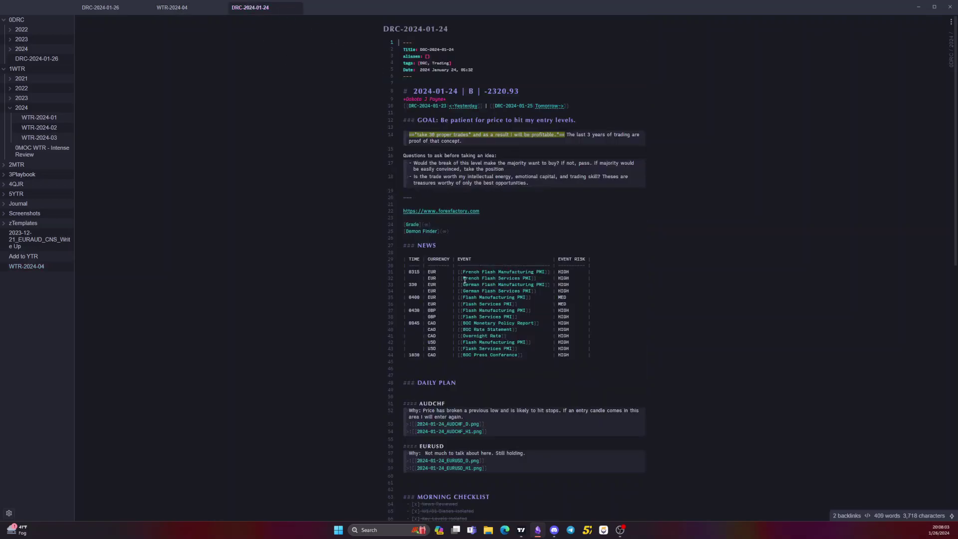
scroll(464, 294, "down", 10)
scroll(464, 293, "up", 1)
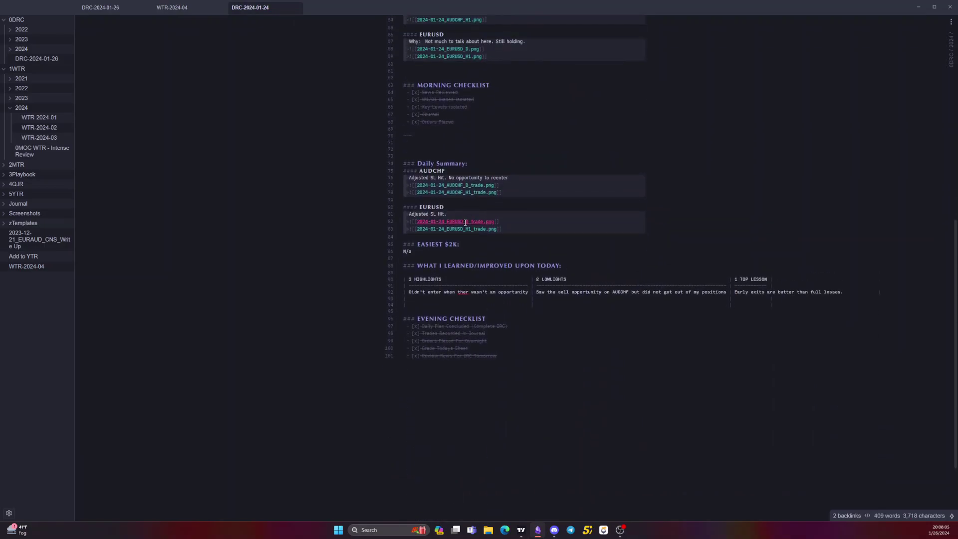
left_click(464, 194)
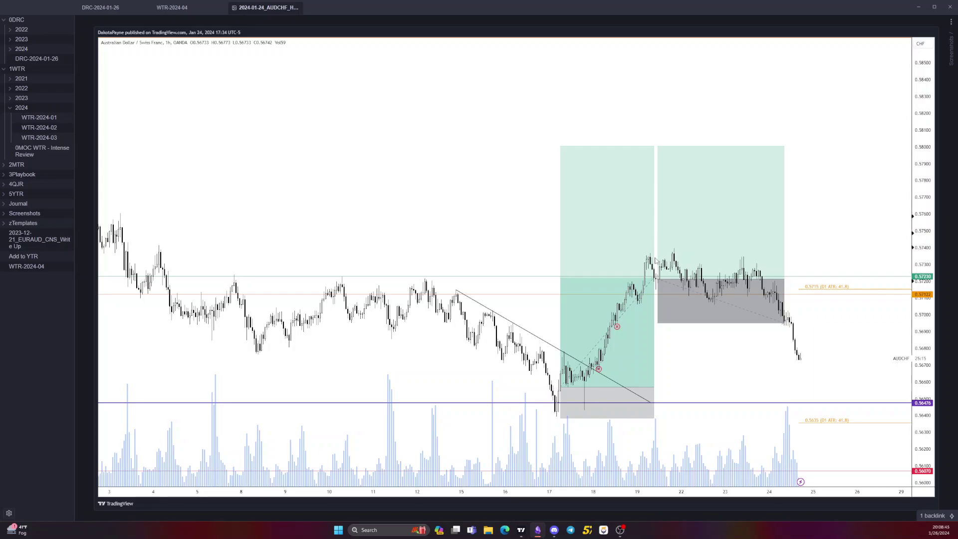
- Add 'And I could have established a FTA to exit early.' below the AUDCHF improvement answer
left_click(172, 7)
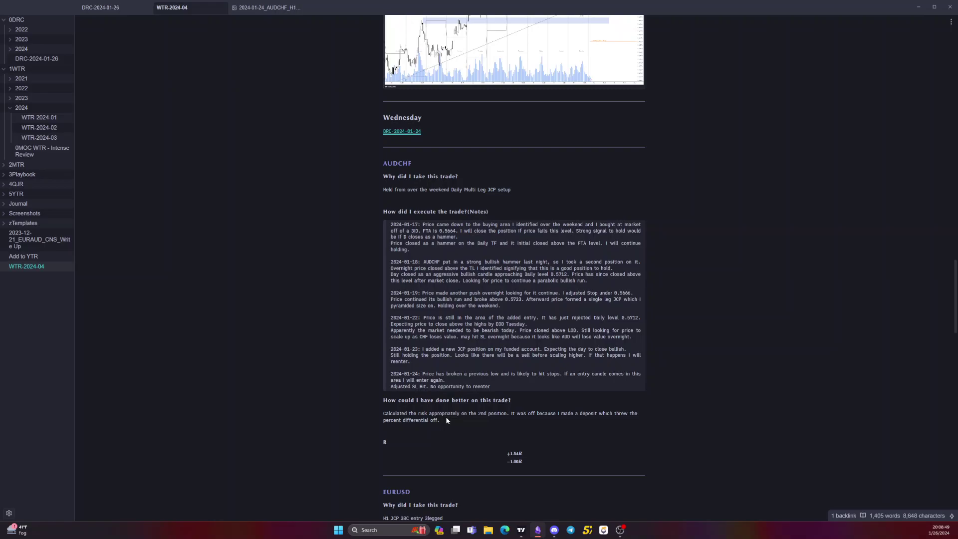
key("ctrl+e")
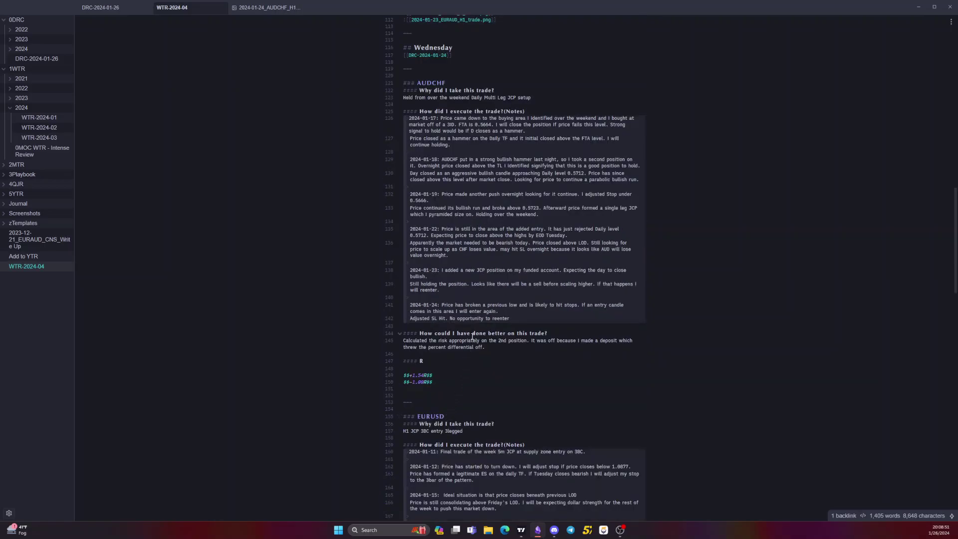
scroll(466, 349, "down", 3)
scroll(466, 347, "up", 3)
left_click(490, 348)
key("Return")
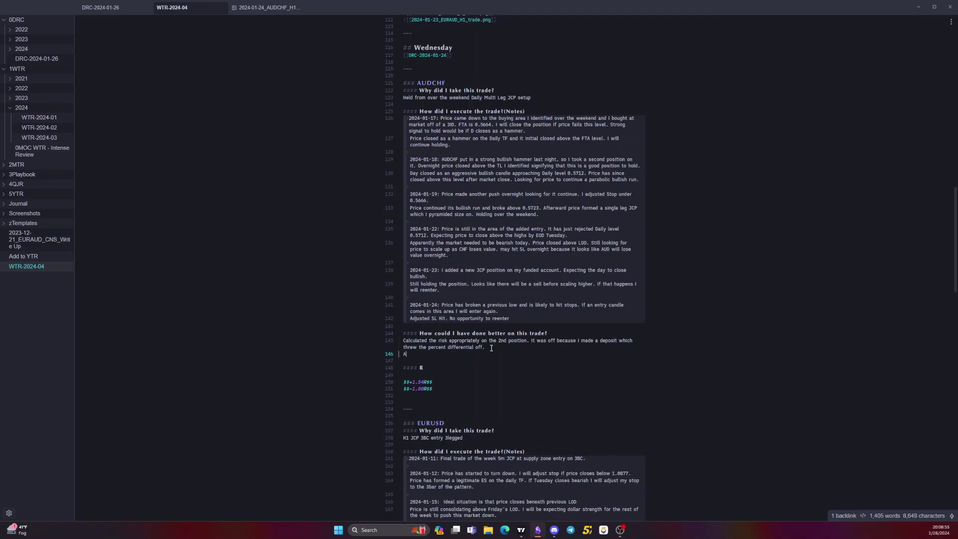
type("And I could have established a FTA to exit early.")
- Recheck the AUDCHF H1 chart, then expand the 2024 daily reports and open DRC-2024-01-23
left_click(261, 8)
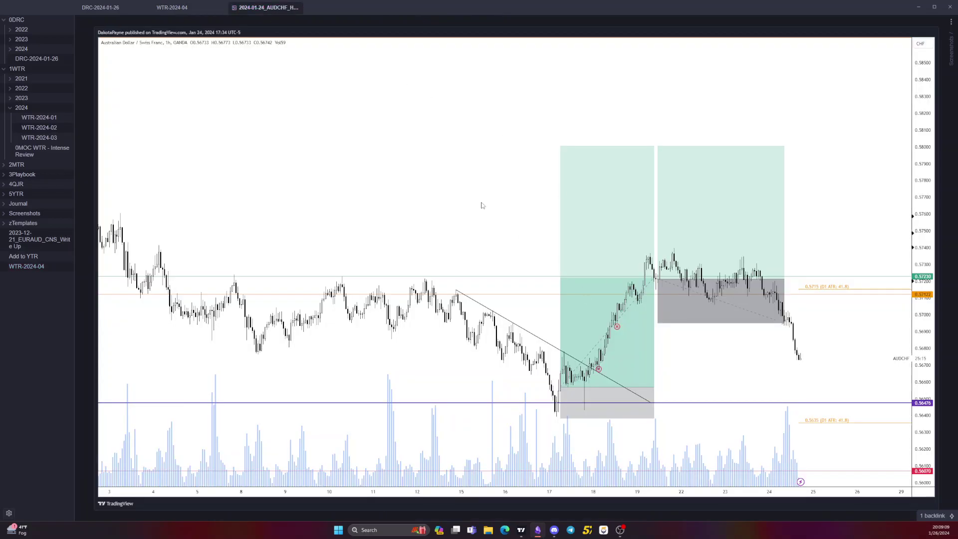
left_click(15, 49)
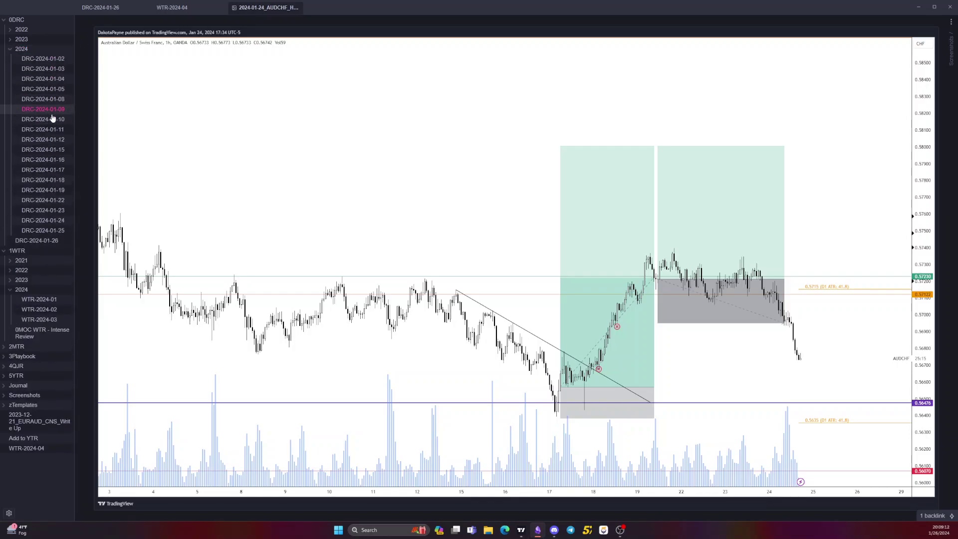
left_click(47, 240)
left_click(47, 210)
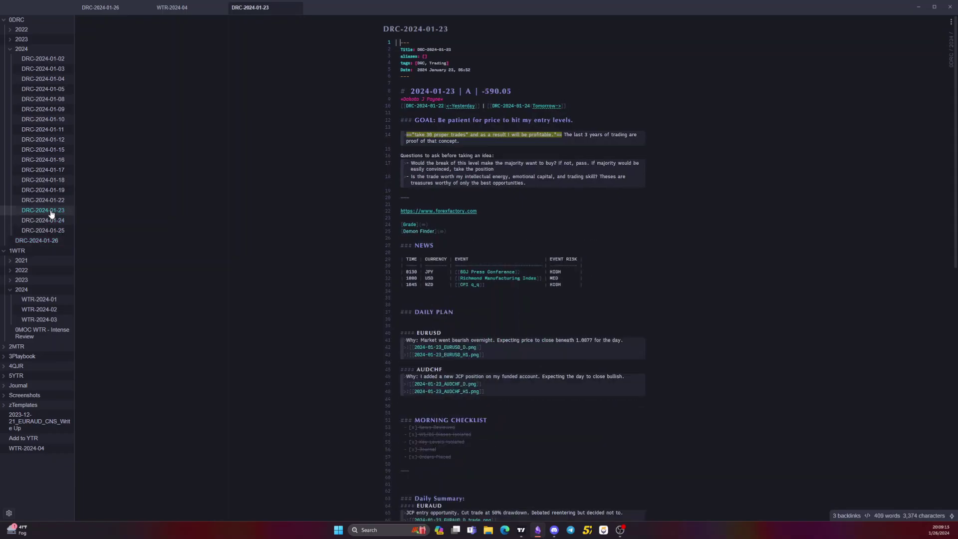
scroll(520, 307, "down", 3)
scroll(521, 307, "down", 3)
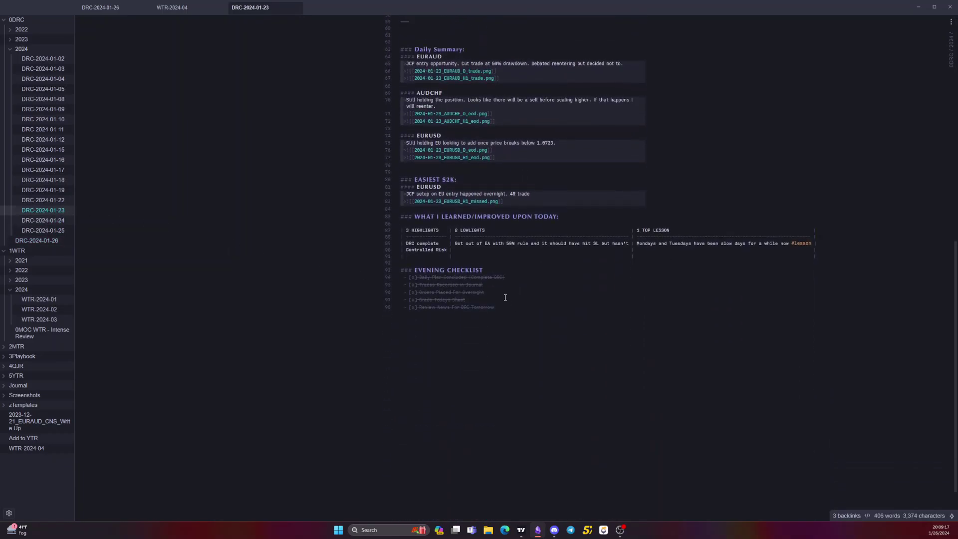
scroll(499, 279, "up", 1)
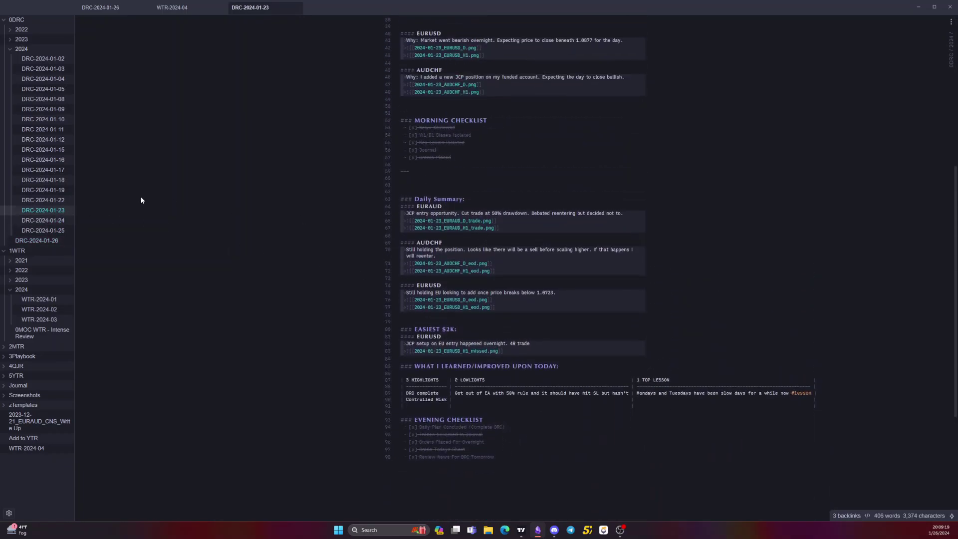
- Copy the AUDCHF trade chart links from DRC-2024-01-24 and return to WTR-2024-04
left_click(54, 218)
scroll(449, 290, "down", 6)
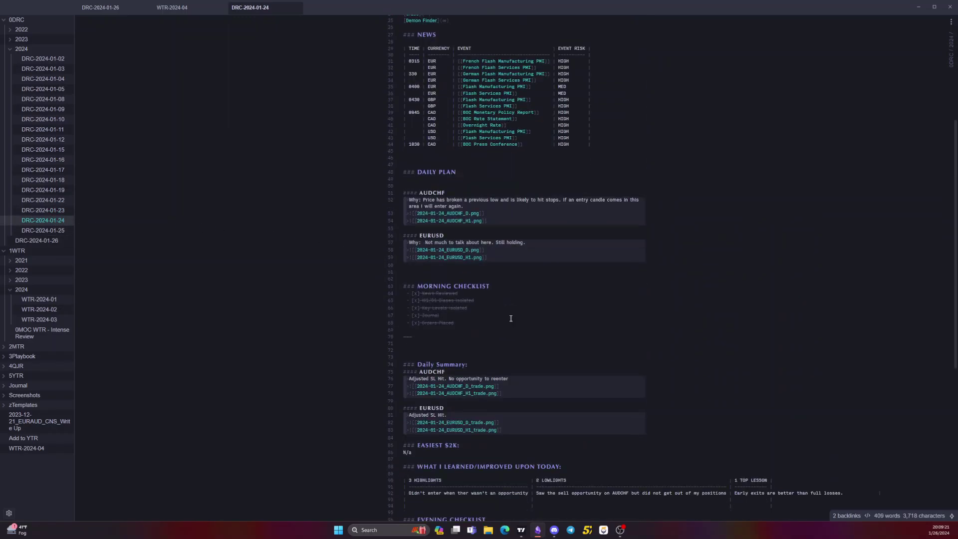
left_click(410, 199)
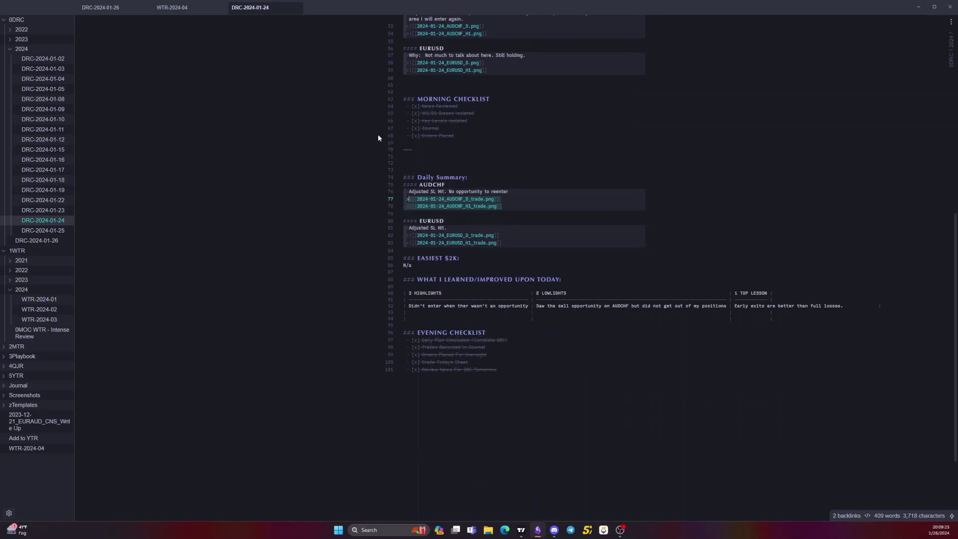
left_click(186, 7)
- Paste the 2024-01-24 AUDCHF D and H1 chart embeds below the R result, with a blank line above
left_click(421, 394)
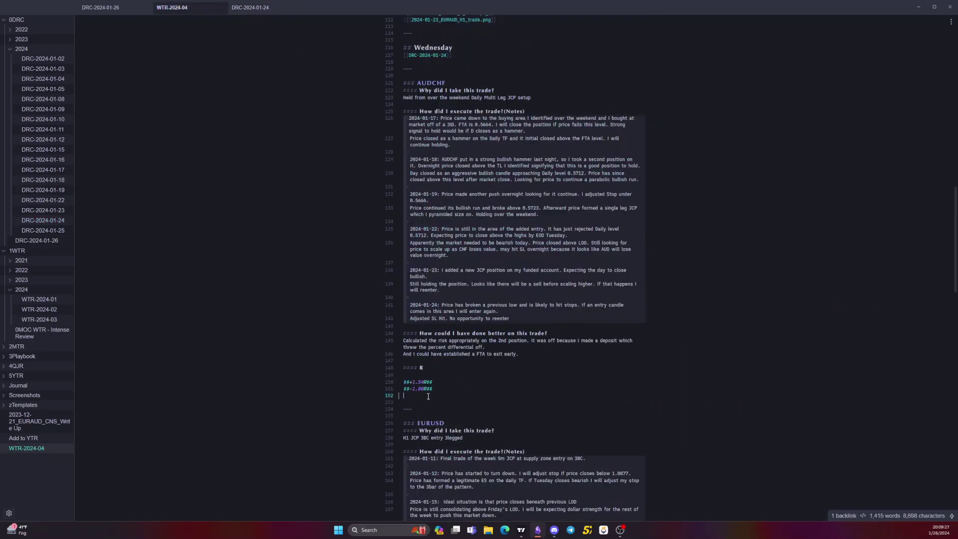
type("![[2024-01-24_AUDCHF_D_trade.png]] ![[2024-01-24_AUDCHF_H1_trade.png]]")
left_click(471, 388)
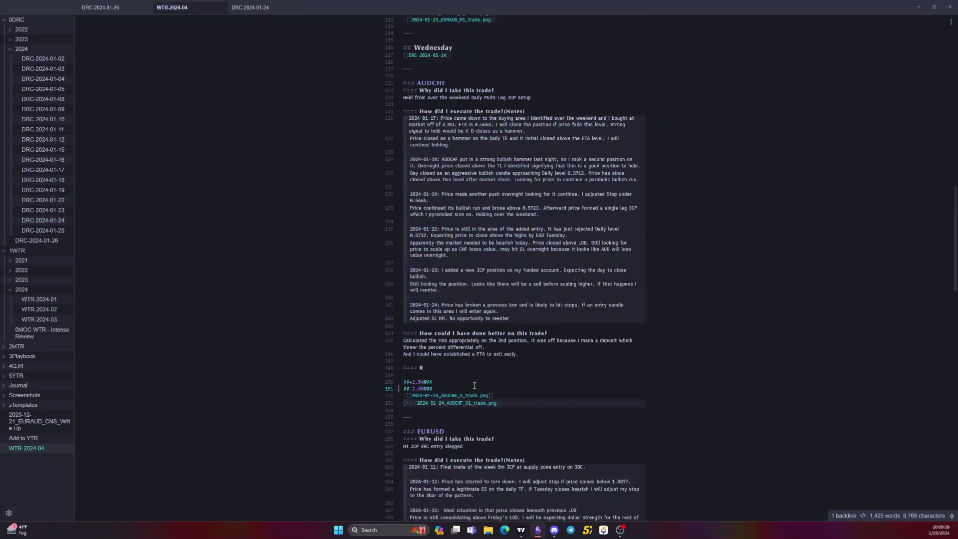
key("Return")
key("Down")
key("Down")
key("Down")
key("Down")
key("Up")
key("Up")
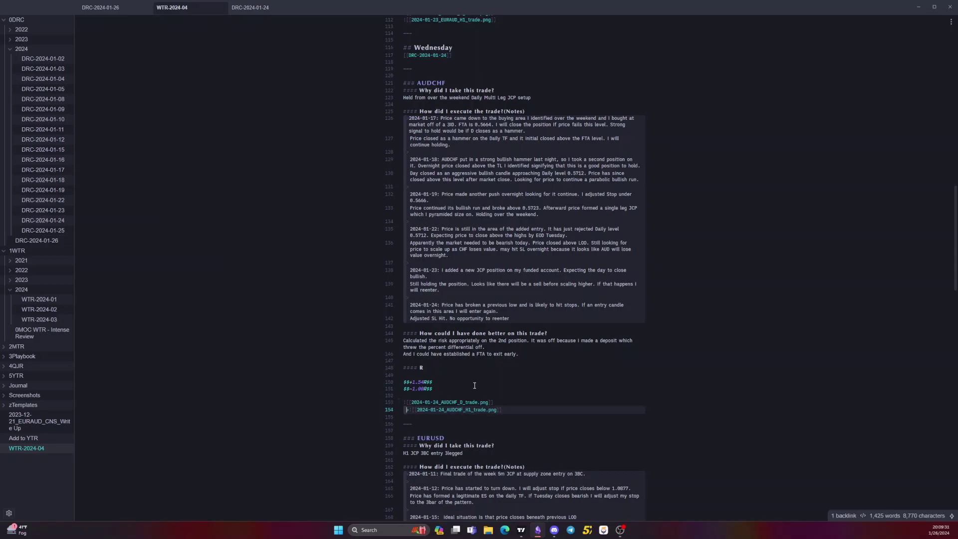
key("Up")
key("Down")
type(">")
key("BackSpace")
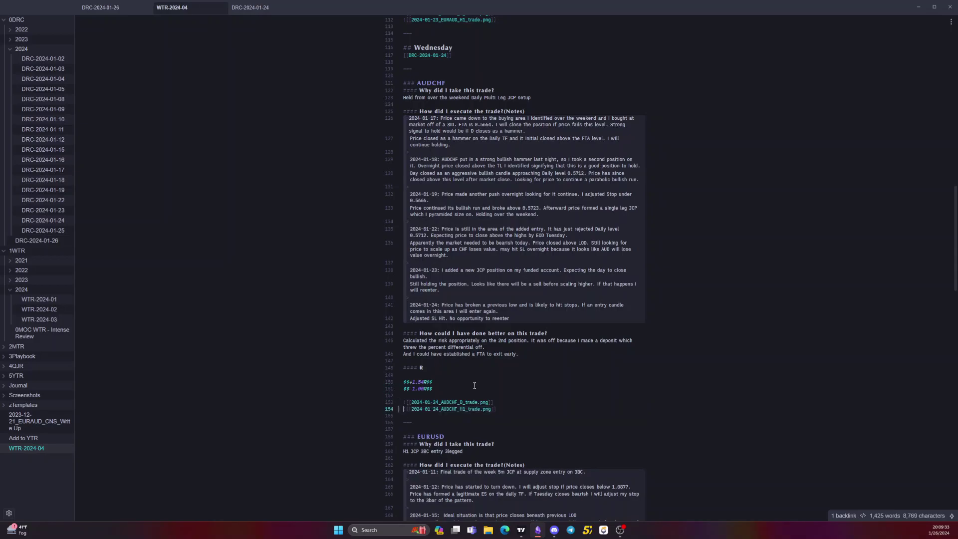
- Switch to reading view to check the rendered AUDCHF chart embeds
scroll(475, 385, "down", 5)
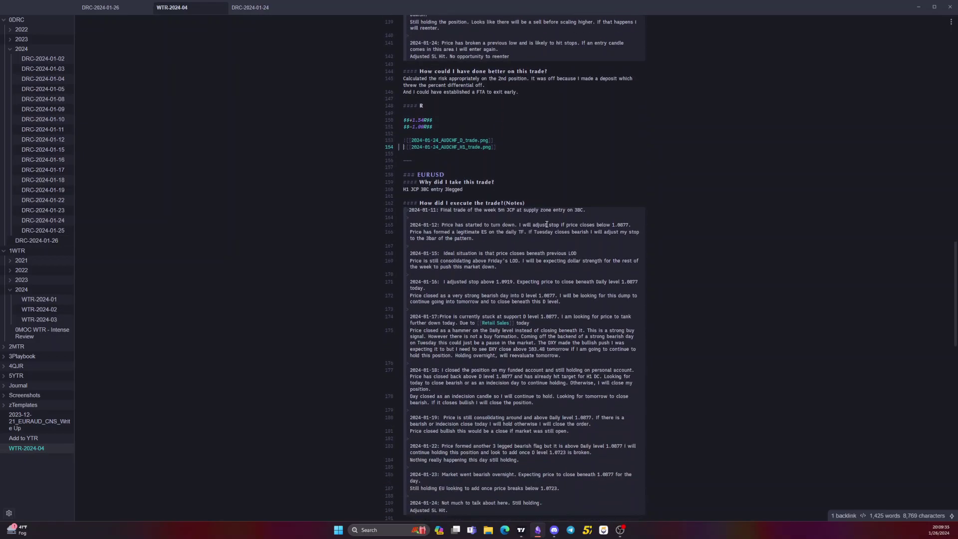
key("ctrl+e")
scroll(513, 243, "down", 9)
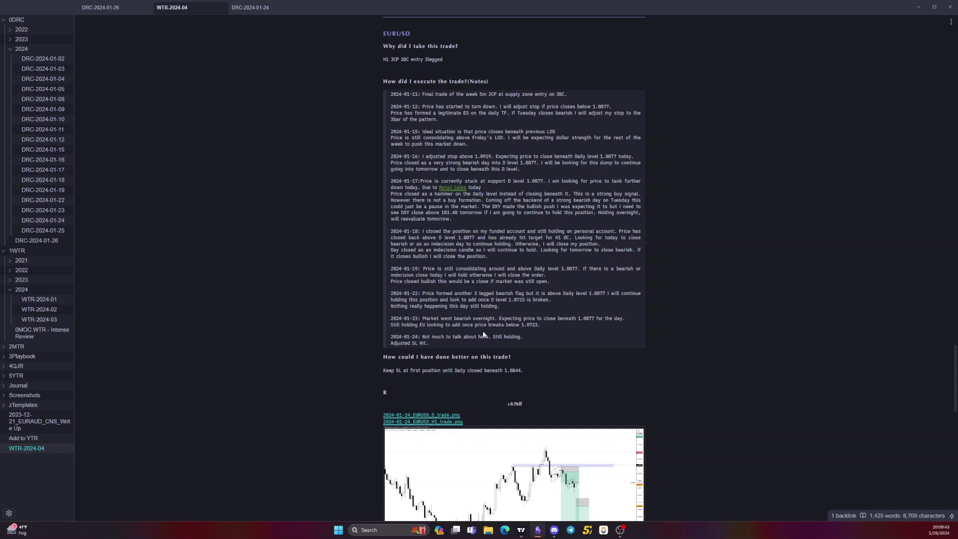
- Open the 2024-01-24_EURUSD_D_trade.png chart from the EURUSD R section in its own tab
scroll(483, 334, "down", 2)
mouse_move(439, 343)
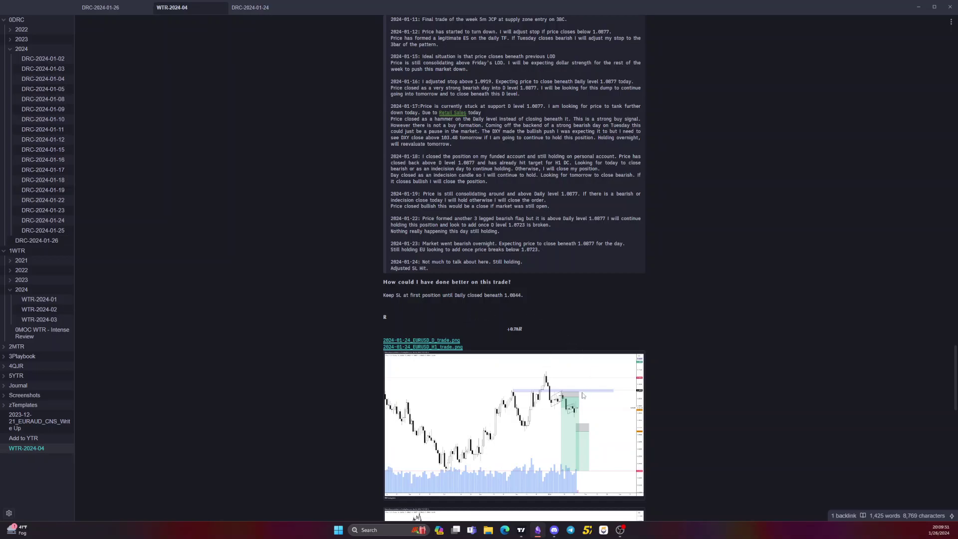
left_click(434, 340, "ctrl")
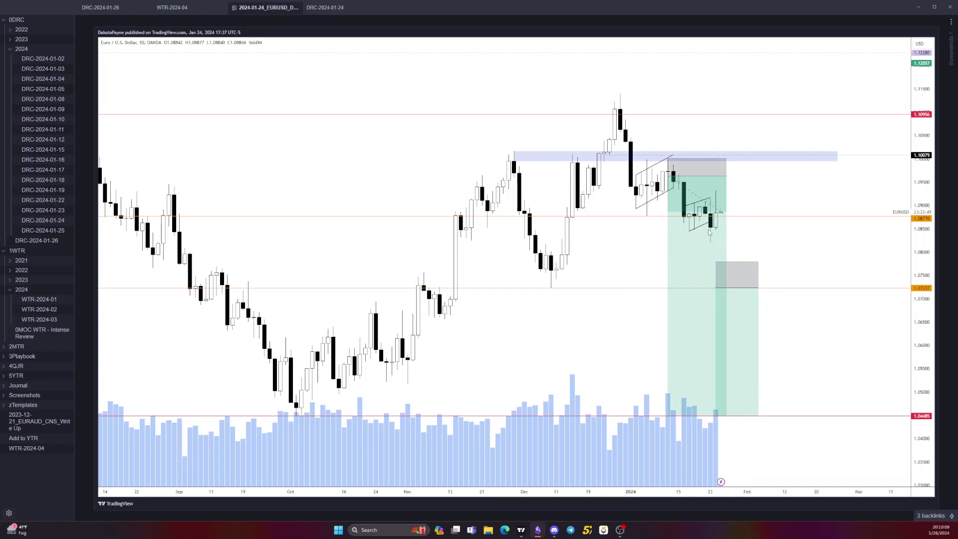
- Open the 2024-01-24 EURUSD H1 trade chart from WTR-2024-04, review it, then return to the note
left_click(191, 11)
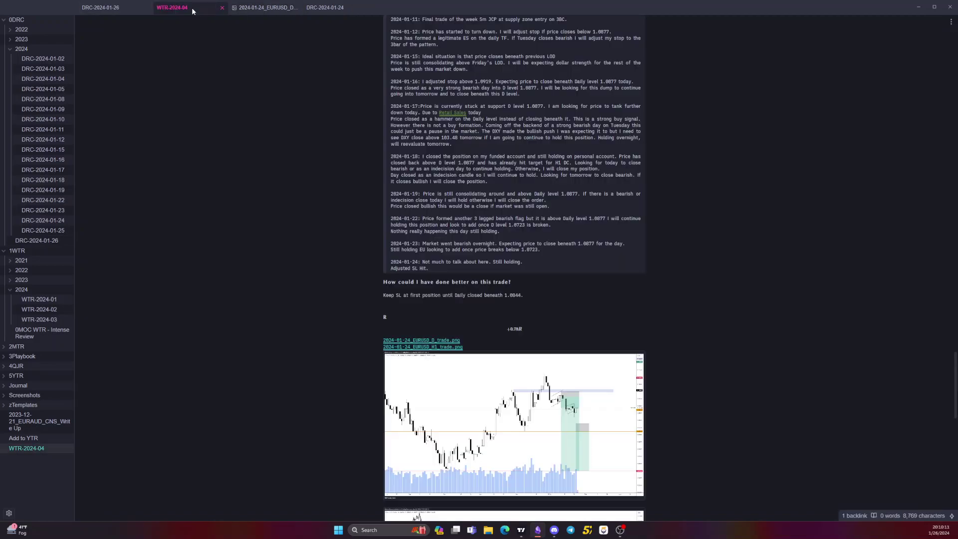
left_click(451, 353)
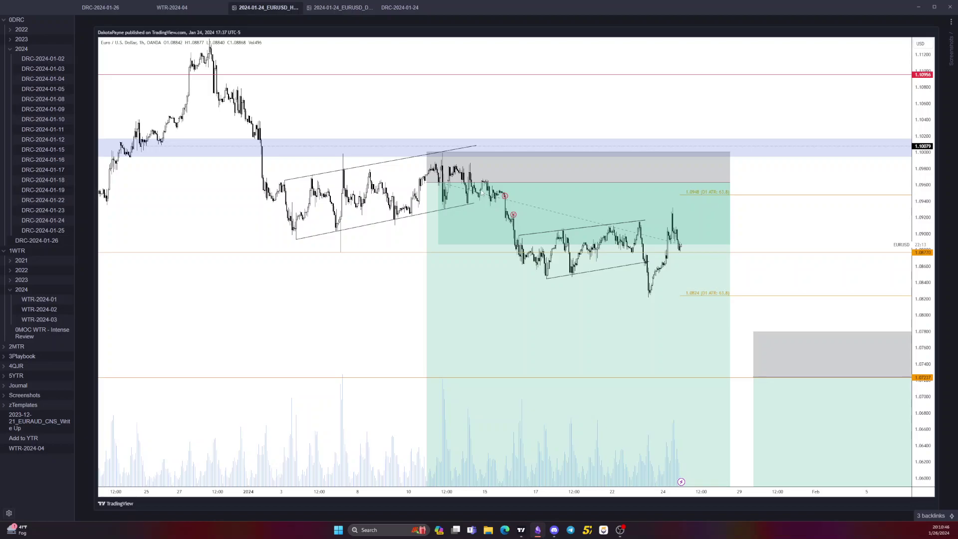
left_click(196, 7)
- In source mode, add a new lesson line 'Failed to follow FTA' after the EURAUD improvement note
scroll(468, 260, "down", 6)
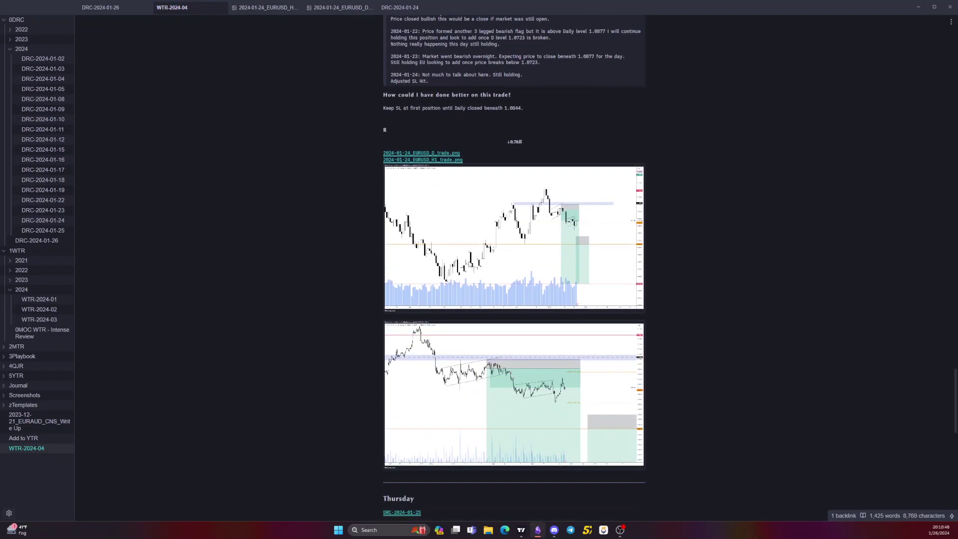
scroll(463, 253, "down", 5)
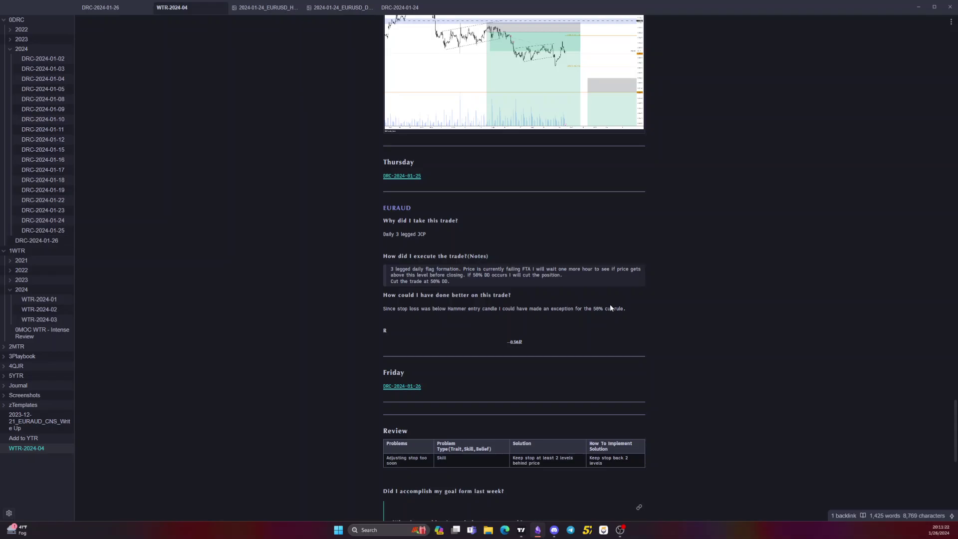
key("ctrl+e")
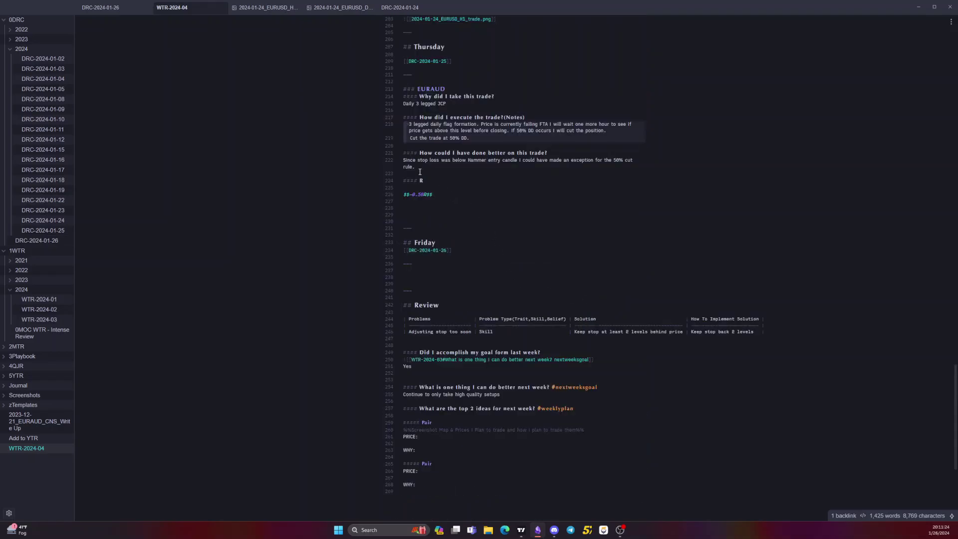
left_click(440, 167)
key("Return")
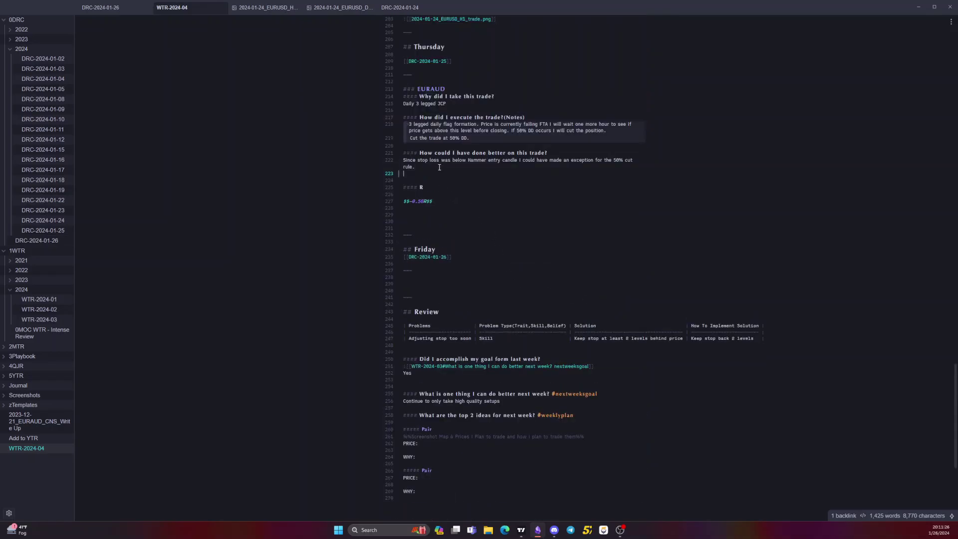
type("Failed to follow FTA rule.")
- Add a Review table row 'Failed to follow early exit signal' with problem type Trait
left_click(508, 337)
key("Return")
type("Failed ")
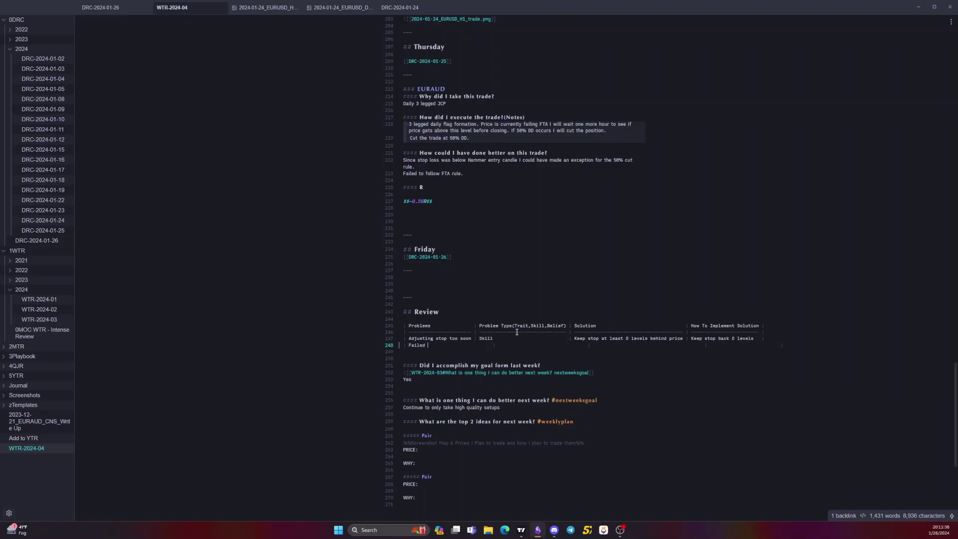
type("to follow early exit signal")
key("Tab")
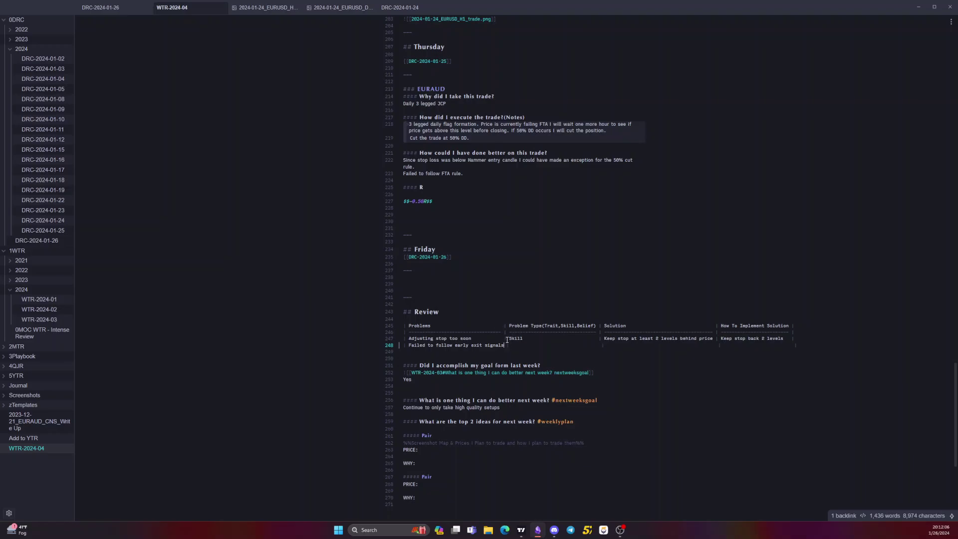
key("Tab")
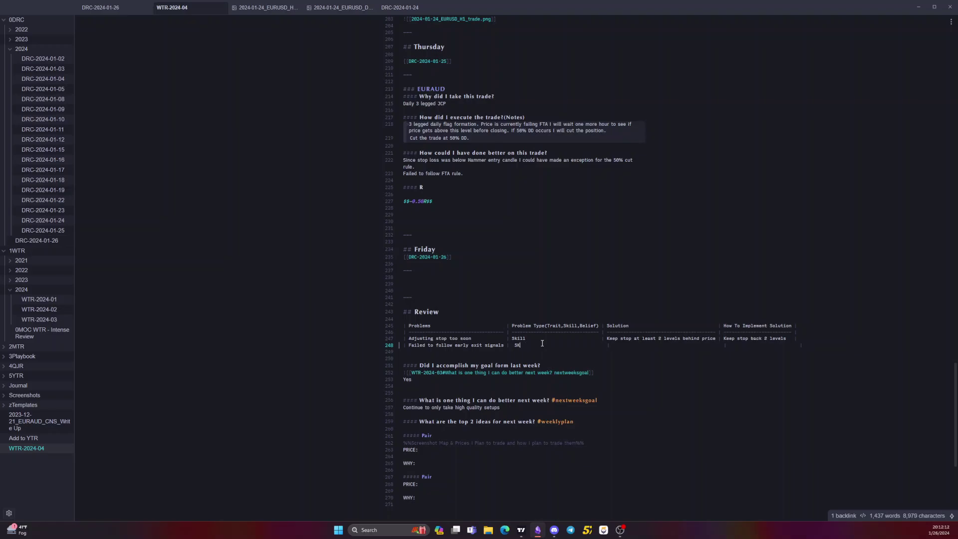
type("il")
key("BackSpace")
key("BackSpace")
key("BackSpace")
type("Skil")
type("l")
key("Tab")
key("shift+Tab")
type("Trait")
- Fill the row's solution: 'Set Alerts at FTA level and label them', follow through with integrity
type("Set Alerts at FTA level and labl")
key("BackSpace")
type("el the")
type("ollow through wi ")
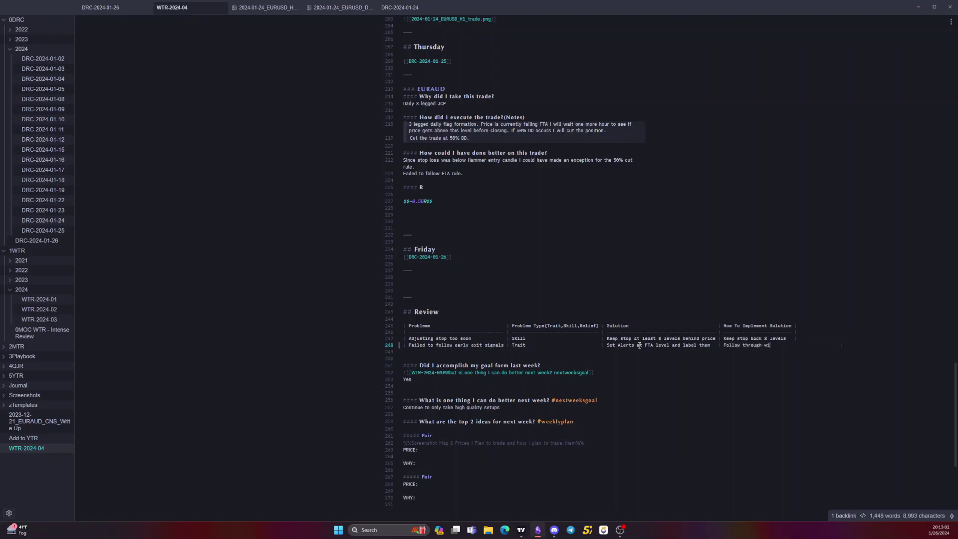
type("th the alert signal (integrity")
key("ctrl+e")
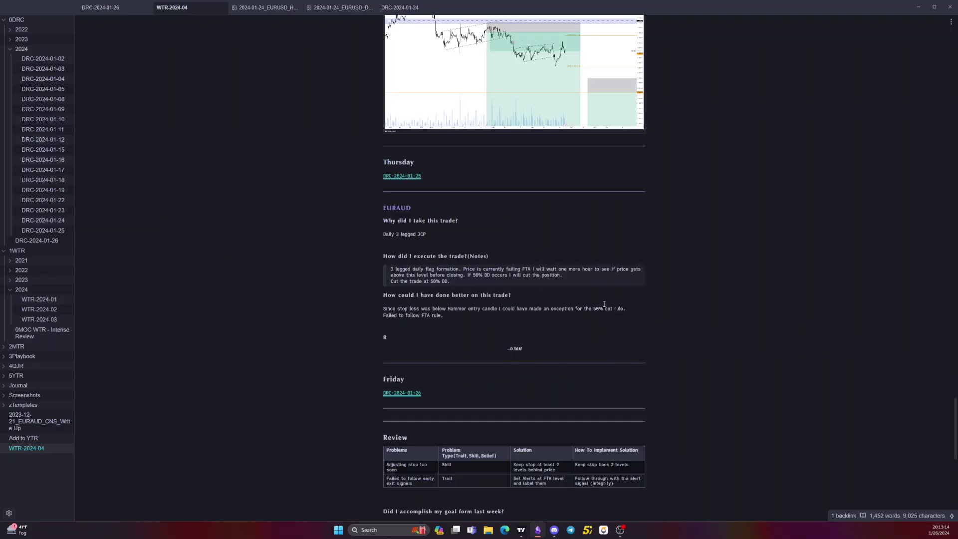
scroll(555, 306, "down", 5)
scroll(488, 258, "up", 3)
scroll(451, 266, "down", 2)
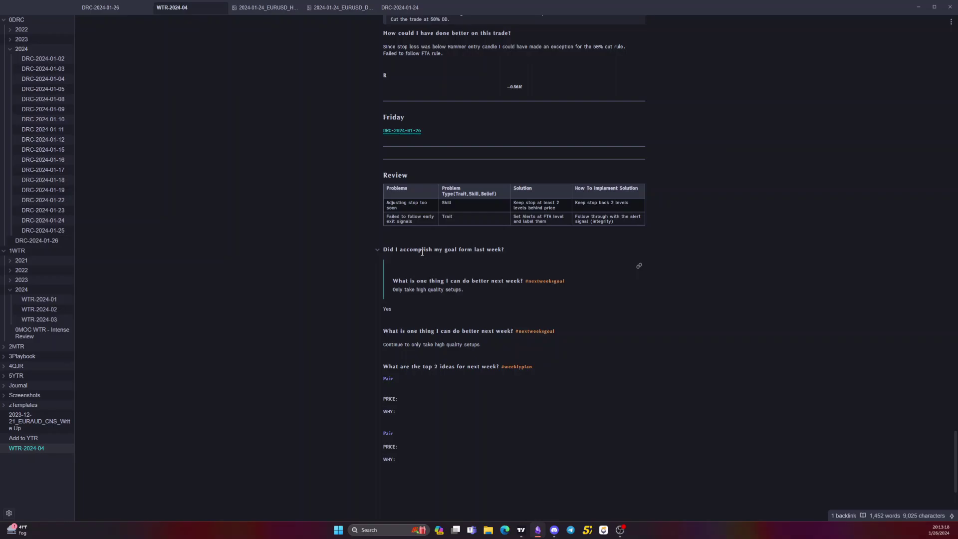
scroll(548, 225, "up", 10)
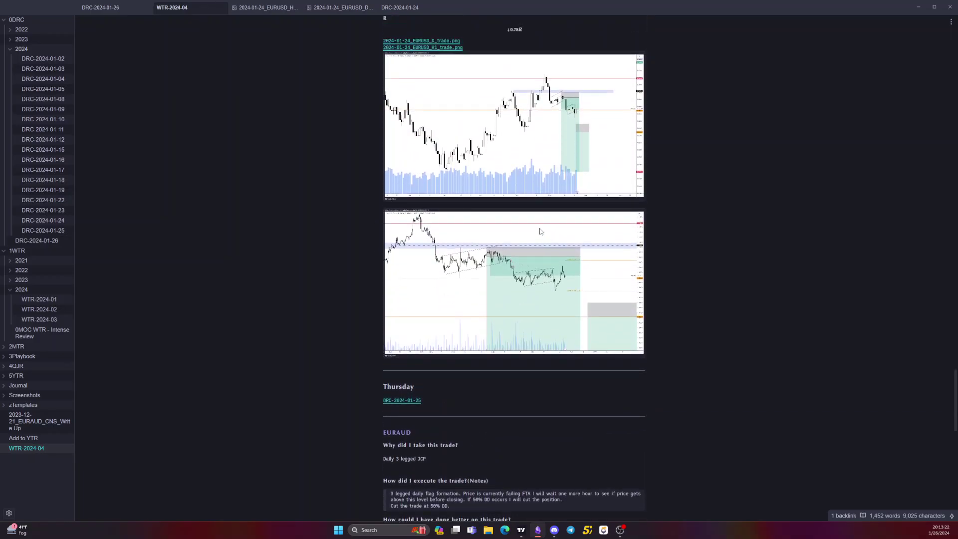
scroll(563, 249, "down", 7)
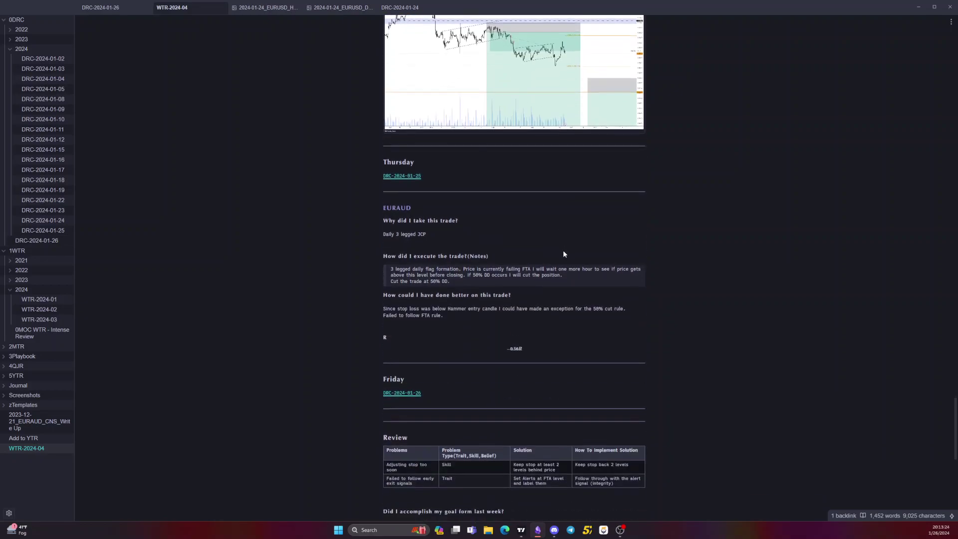
scroll(563, 256, "down", 5)
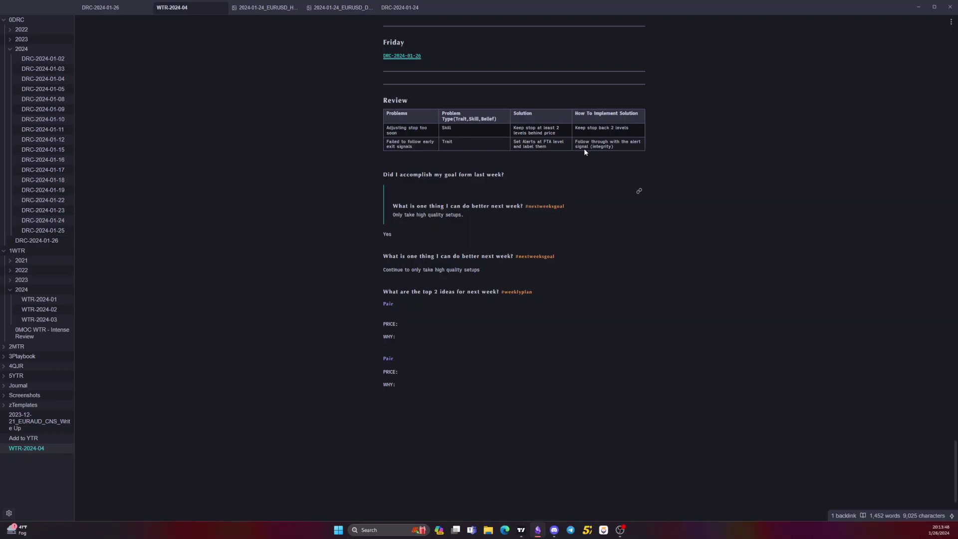
- In TradingView, open EURAUD from the Active Trades watchlist and zoom its daily chart
left_click(521, 530)
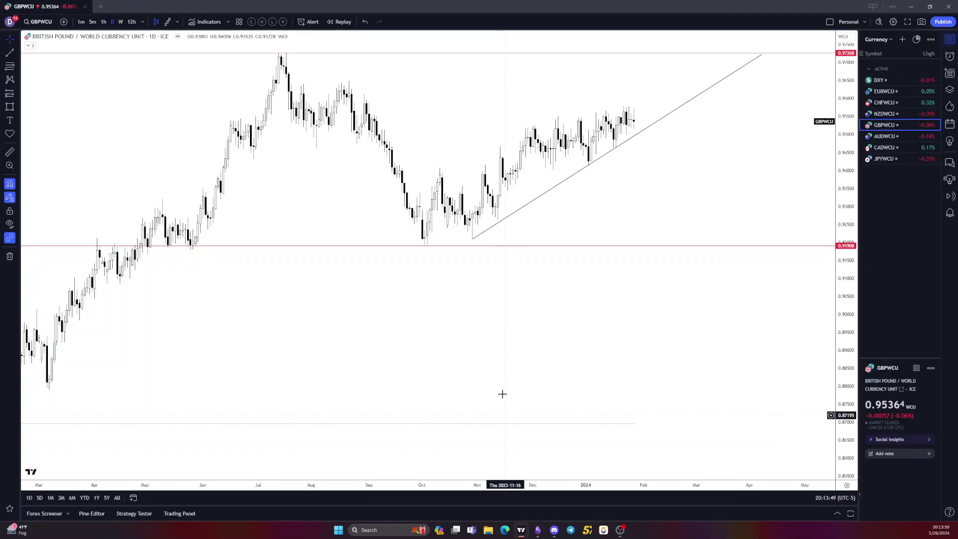
left_click(877, 43)
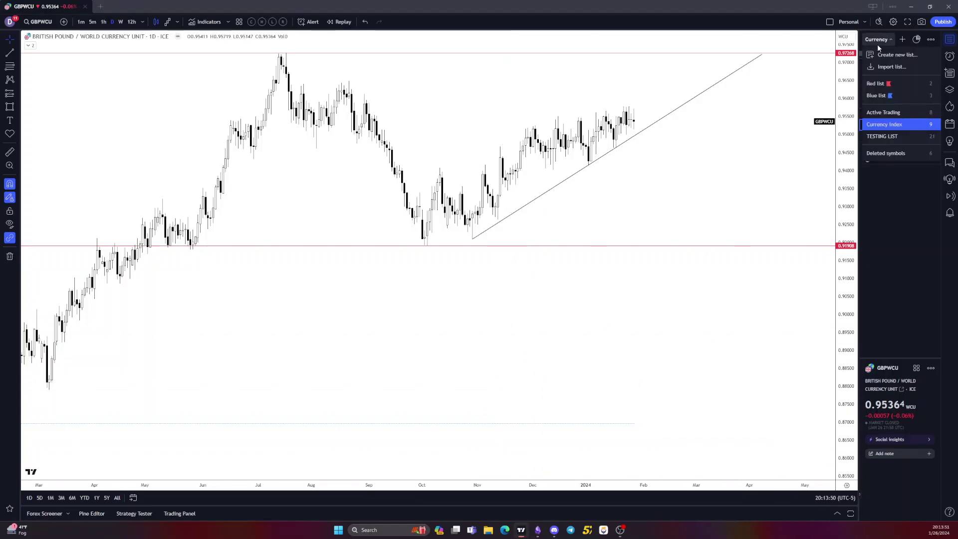
left_click(878, 106)
left_click(879, 84)
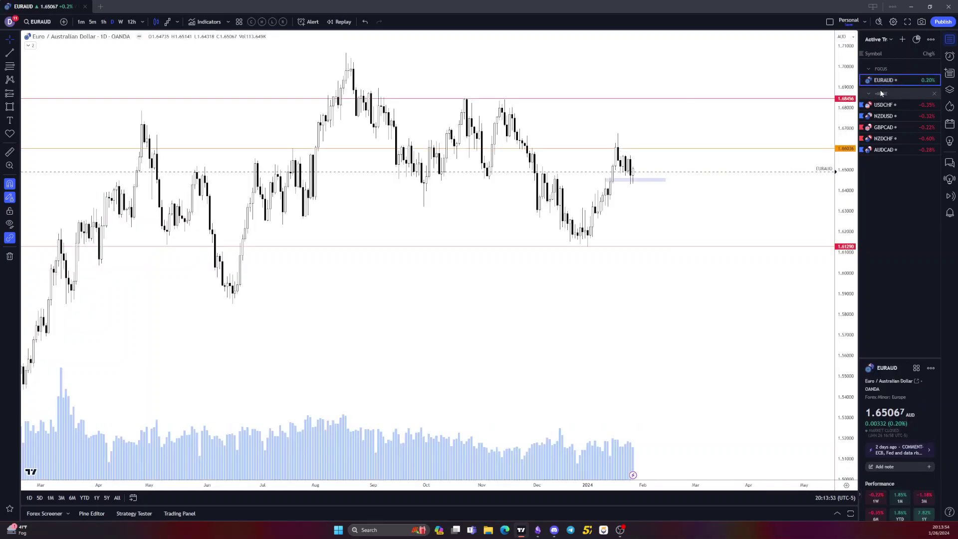
scroll(611, 221, "up", 3)
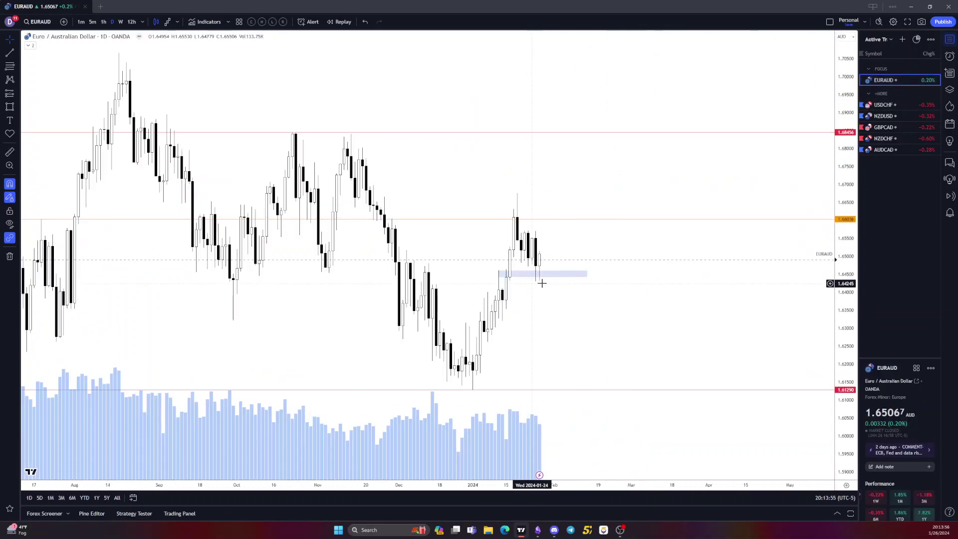
scroll(558, 259, "down", 2)
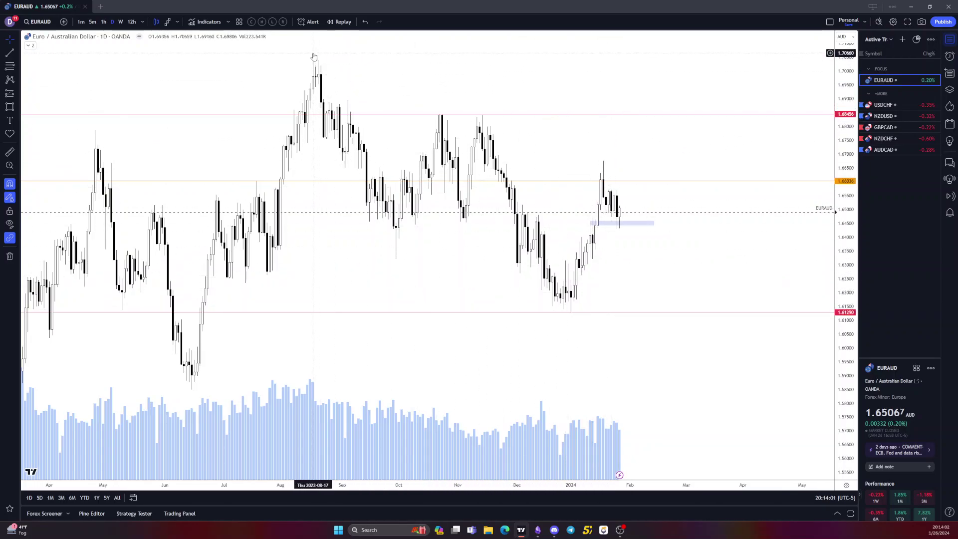
scroll(394, 100, "down", 8)
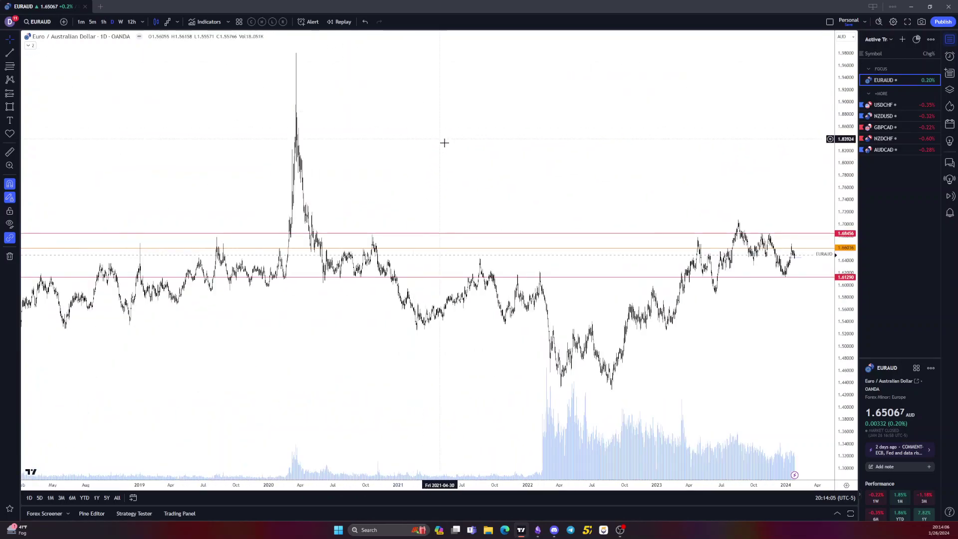
scroll(464, 160, "up", 5)
scroll(481, 168, "up", 4)
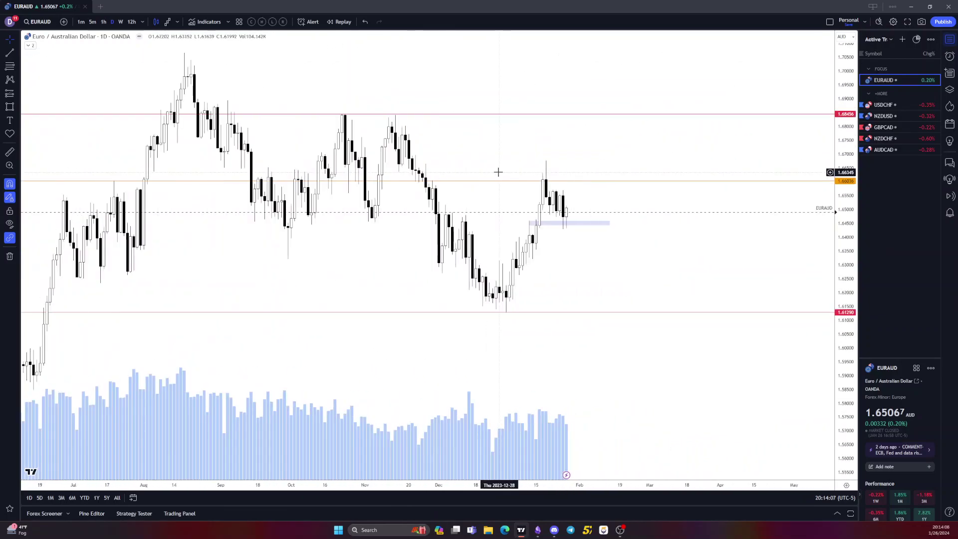
scroll(349, 106, "down", 1)
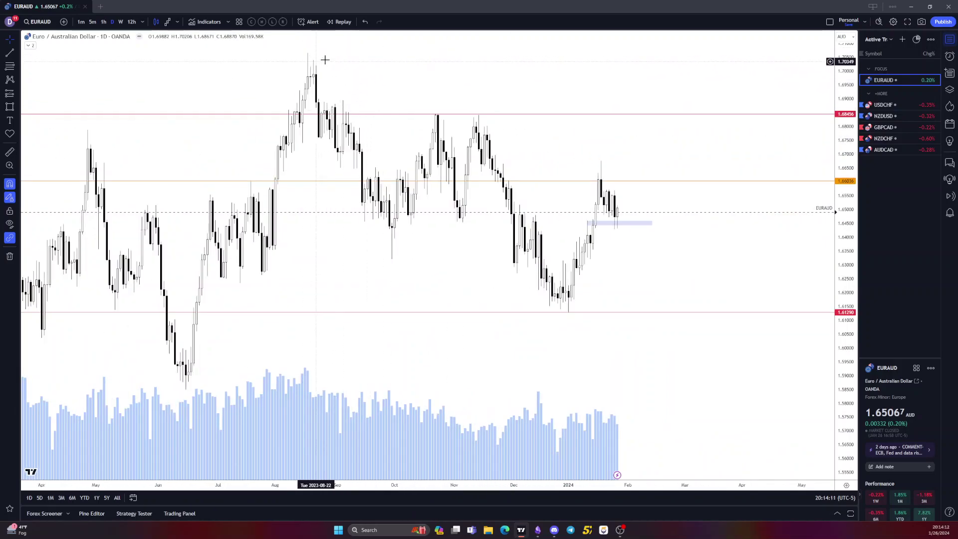
- Review the USDCHF and NZDUSD charts, then view GBPCAD on the 1-hour timeframe
left_click(902, 104)
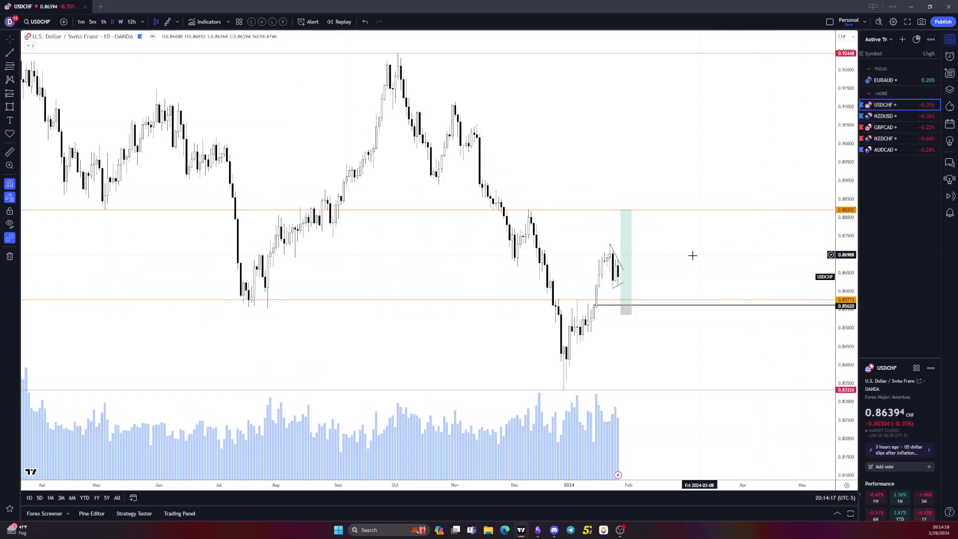
scroll(678, 264, "up", 2)
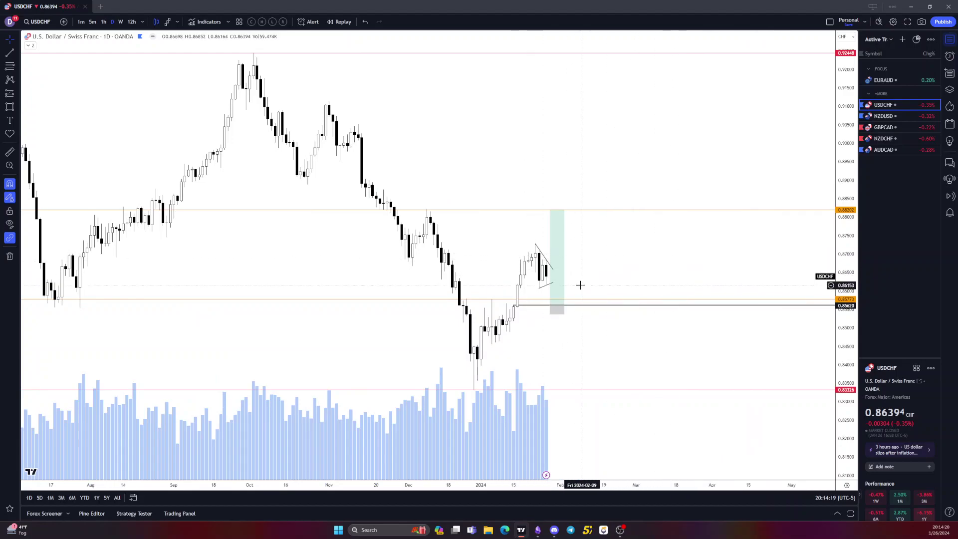
left_click(892, 118)
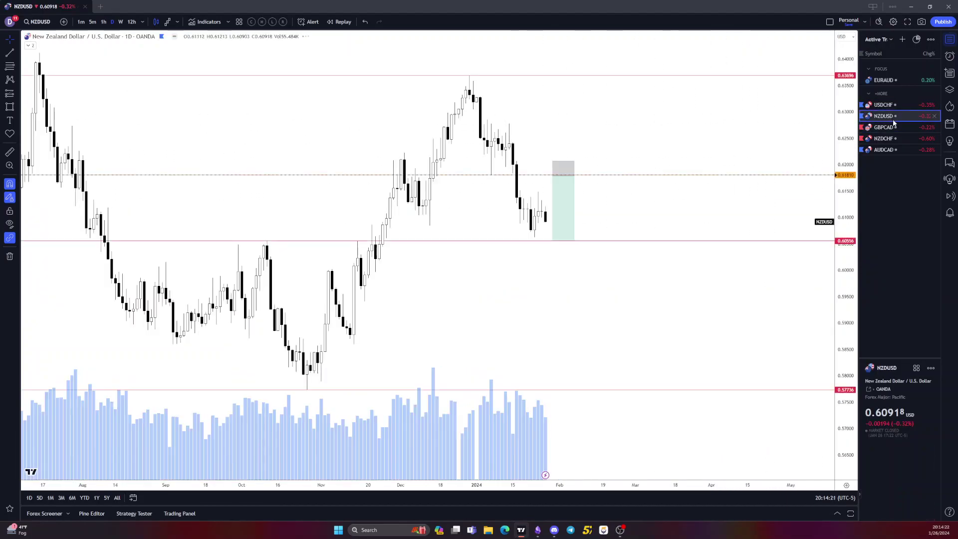
left_click(890, 131)
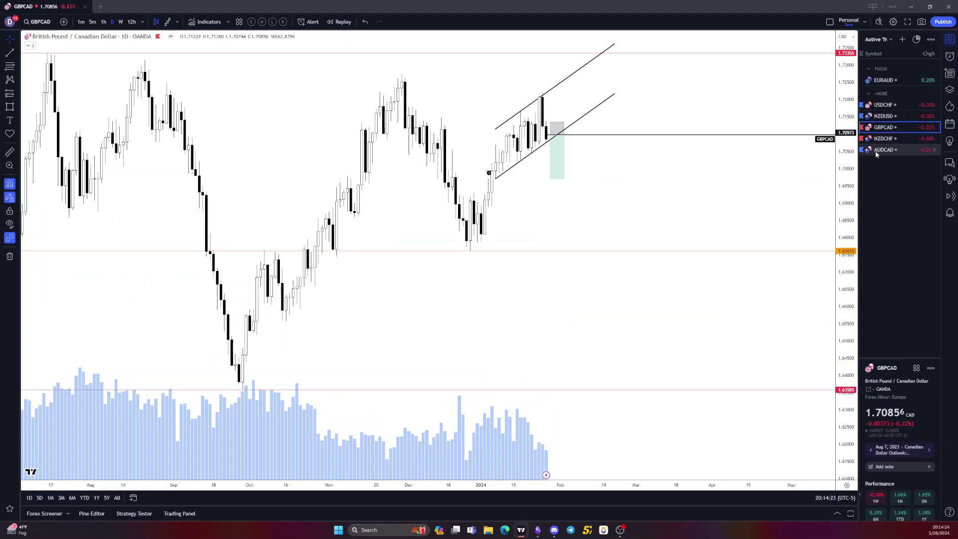
left_click(104, 22)
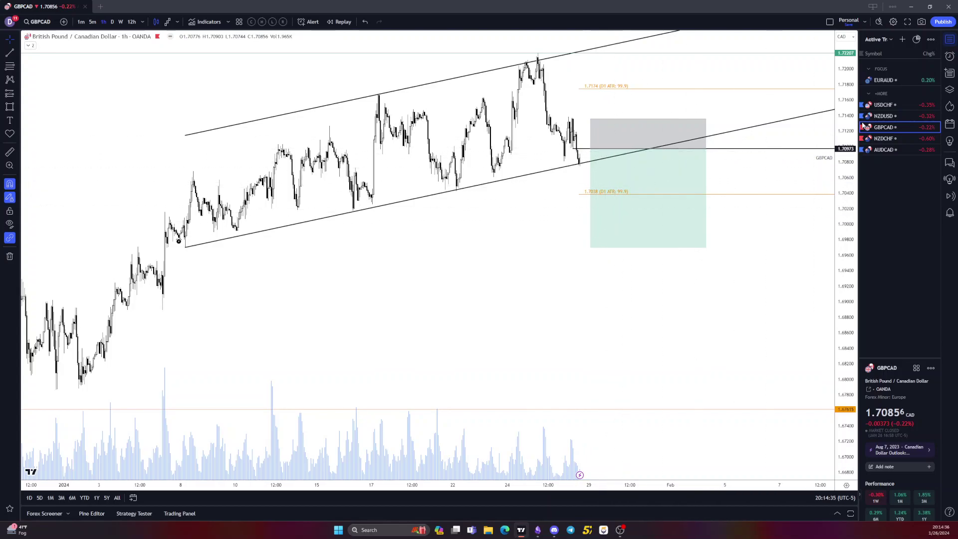
- Step through NZDCHF, AUDCAD, USDCHF and EURAUD, then return to the WTR-2024-04 note in Obsidian
left_click(881, 139)
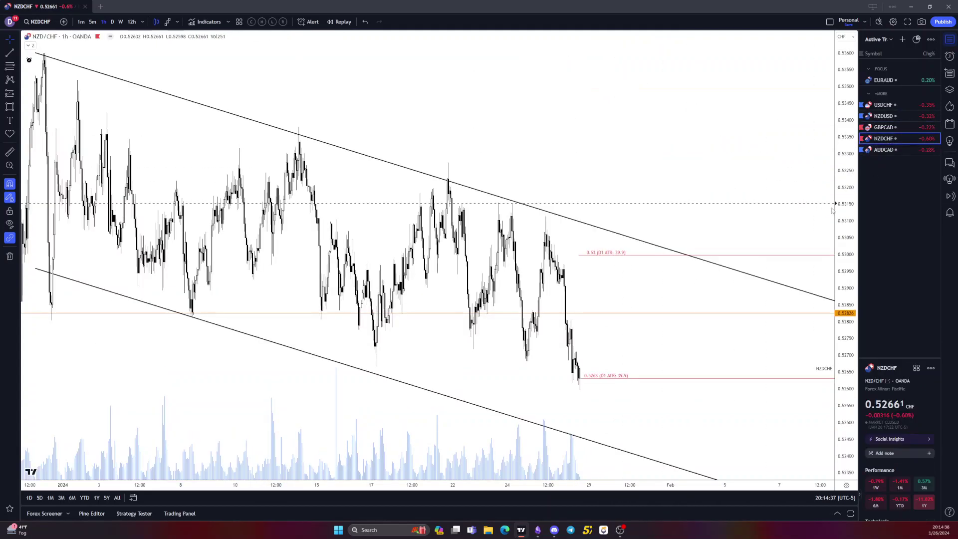
scroll(631, 337, "down", 5)
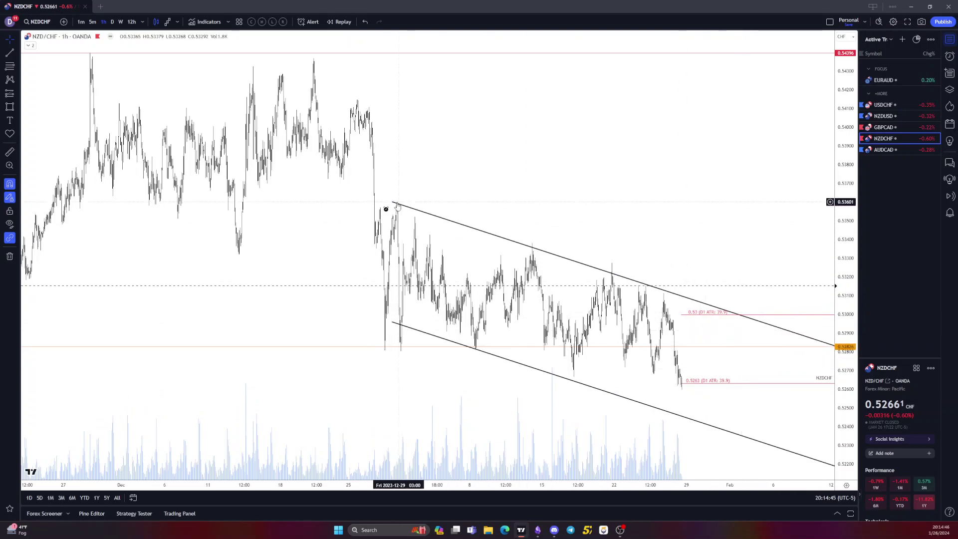
key("Down")
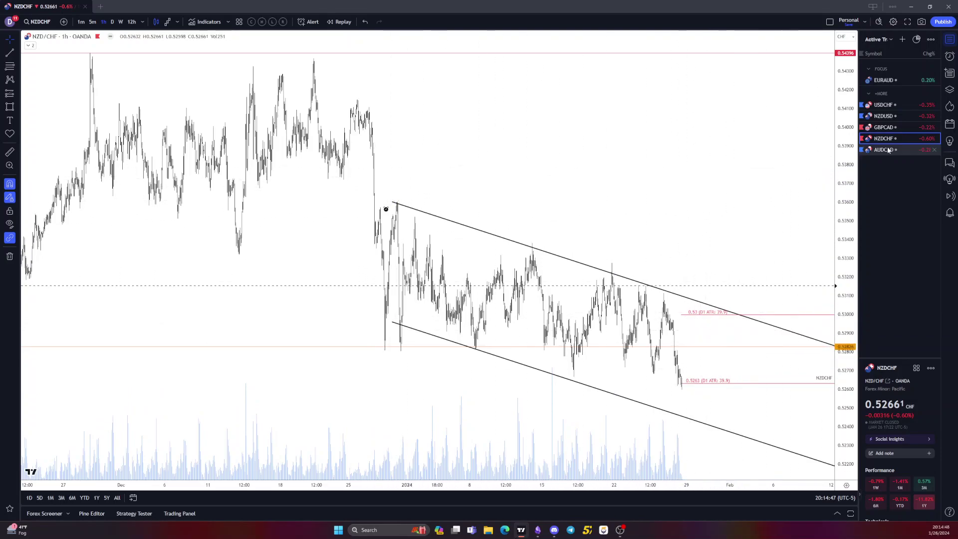
scroll(706, 234, "up", 3)
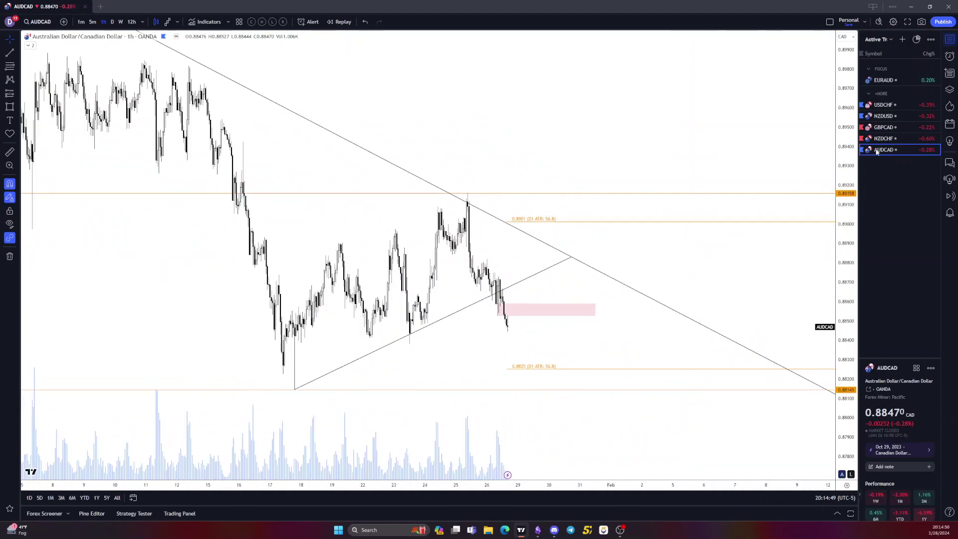
left_click(897, 115)
left_click(896, 109)
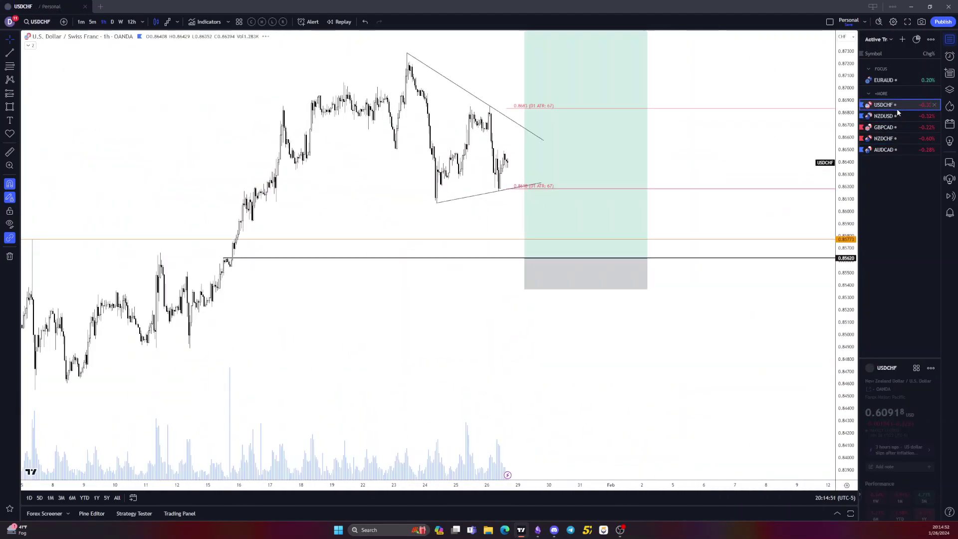
left_click(888, 81)
scroll(668, 175, "left", 3)
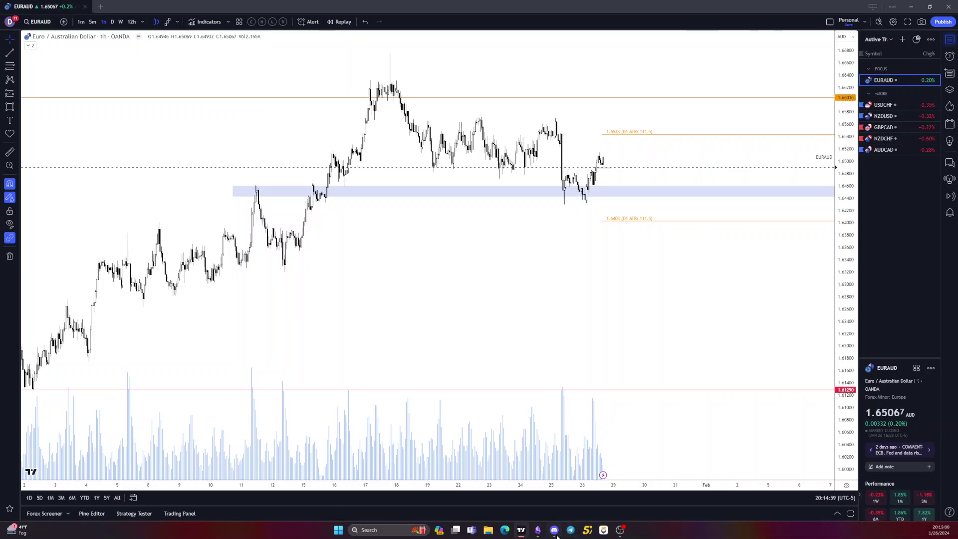
left_click(537, 530)
scroll(522, 369, "up", 15)
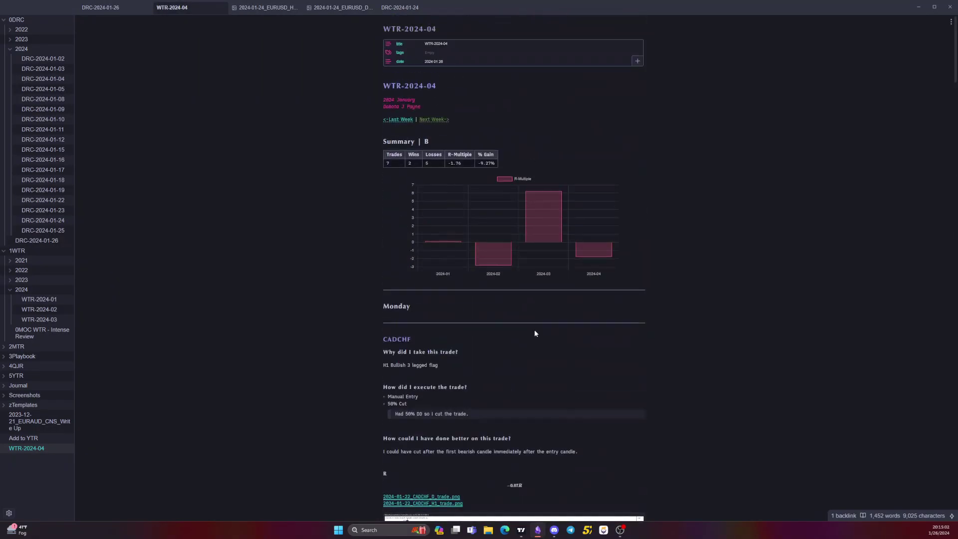